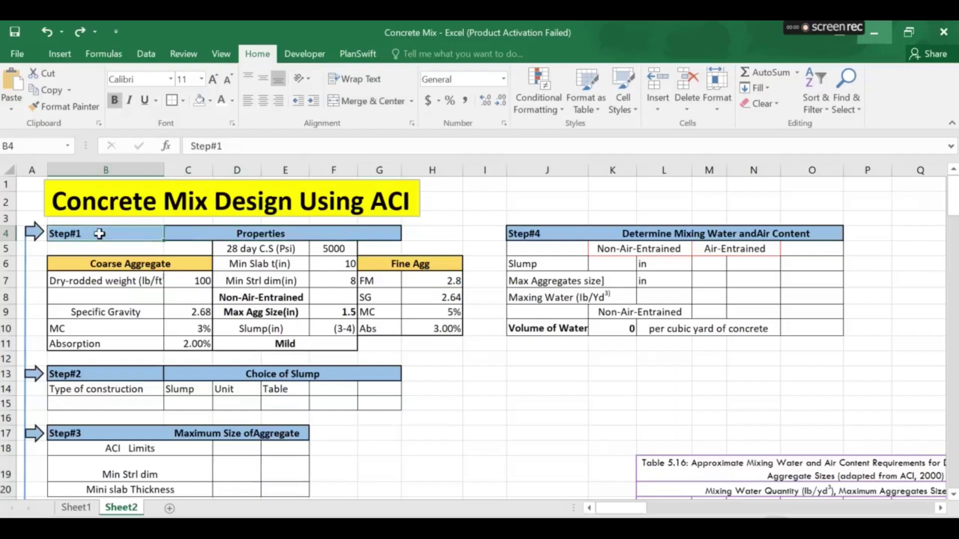
pyautogui.click(228, 233)
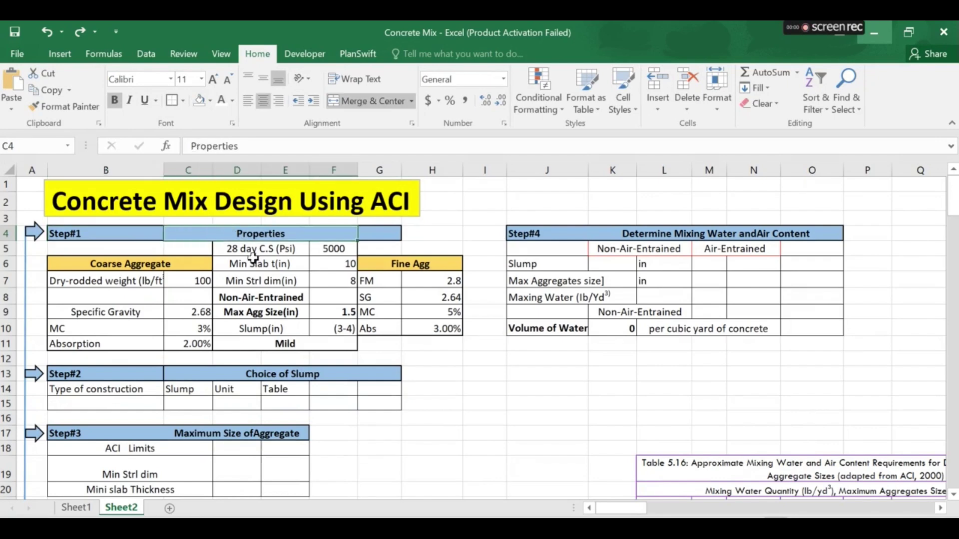
pyautogui.click(252, 249)
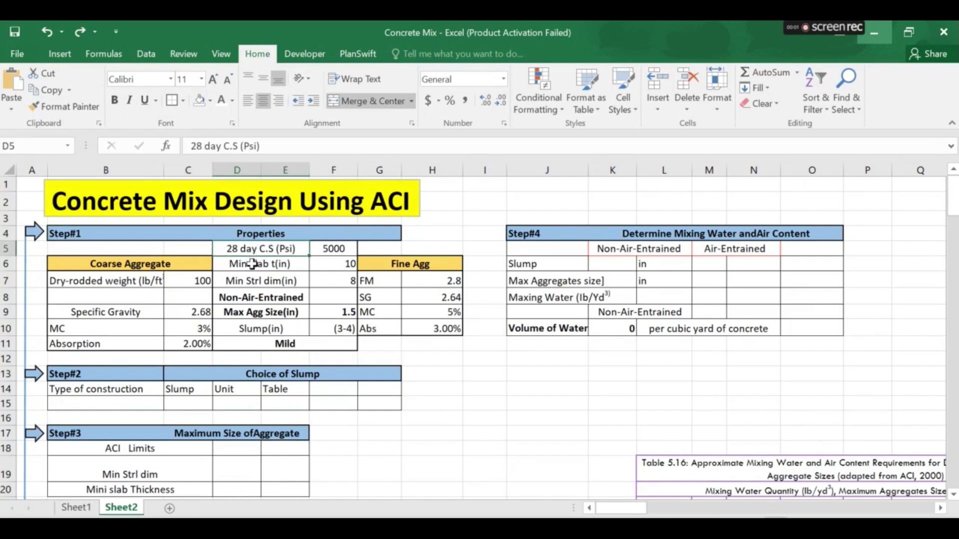
pyautogui.click(253, 264)
pyautogui.click(253, 280)
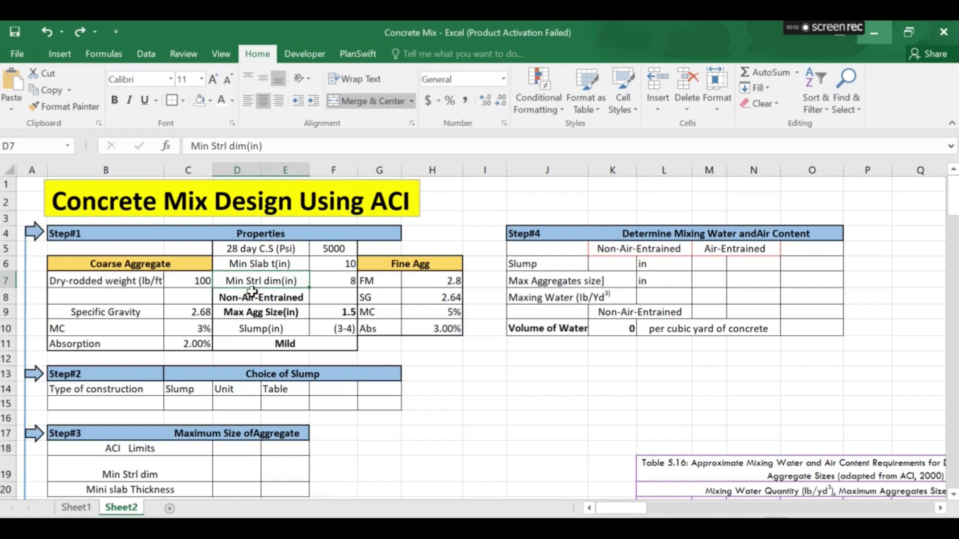
pyautogui.click(252, 295)
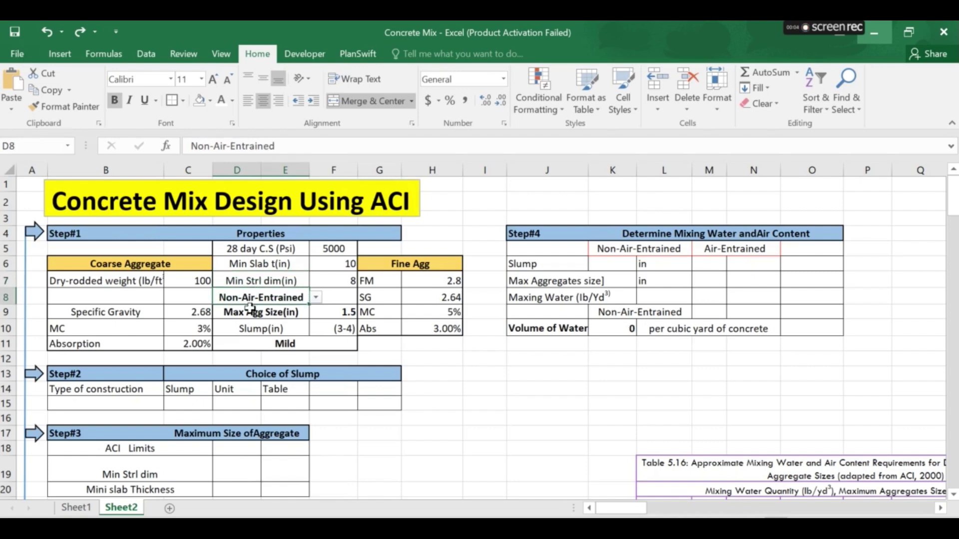
pyautogui.click(251, 309)
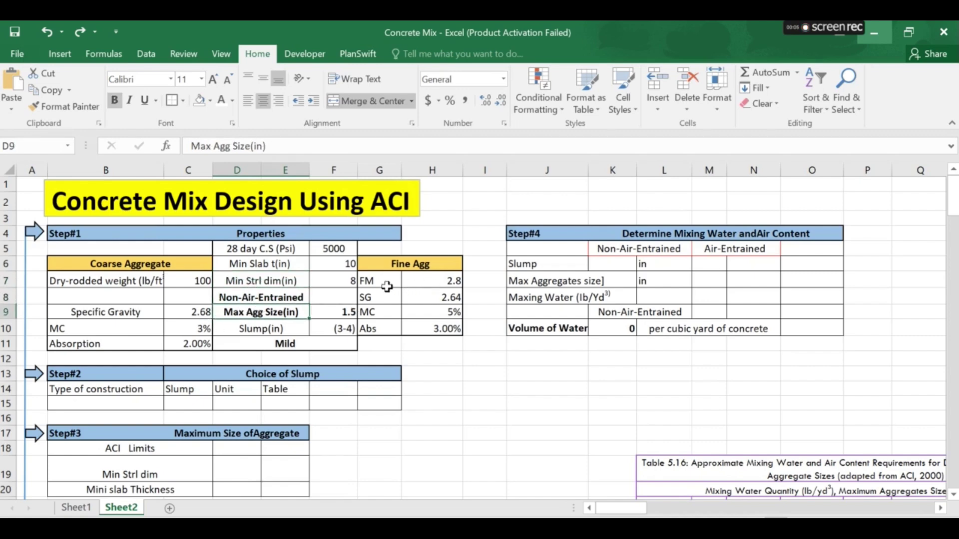
pyautogui.moveTo(363, 280); pyautogui.dragTo(375, 310)
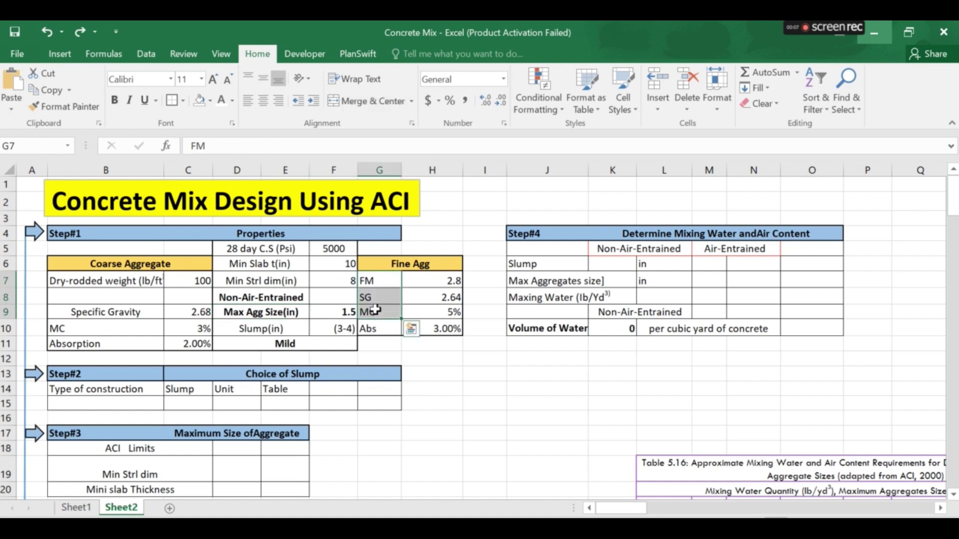
pyautogui.click(375, 310)
pyautogui.click(149, 311)
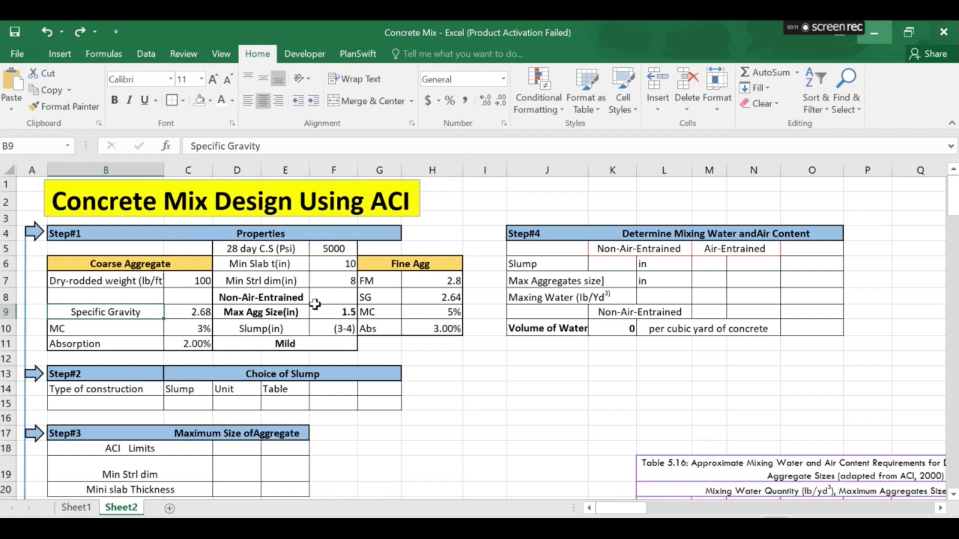
pyautogui.click(93, 378)
pyautogui.click(120, 389)
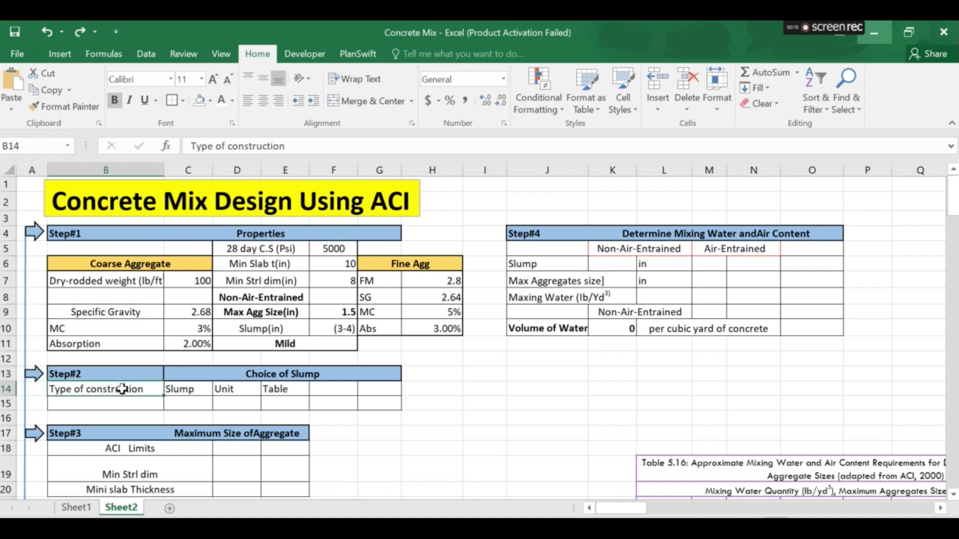
pyautogui.press('Tab')
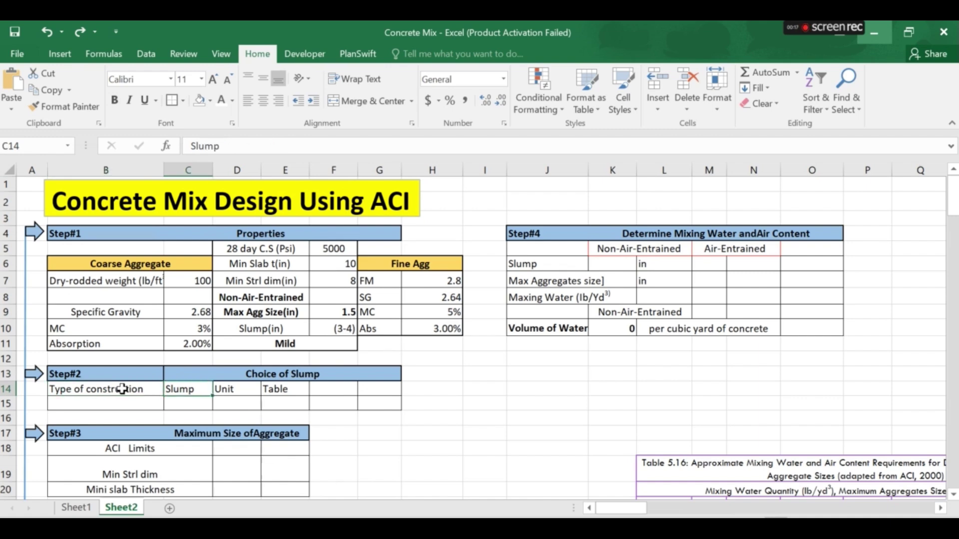
pyautogui.press('Right')
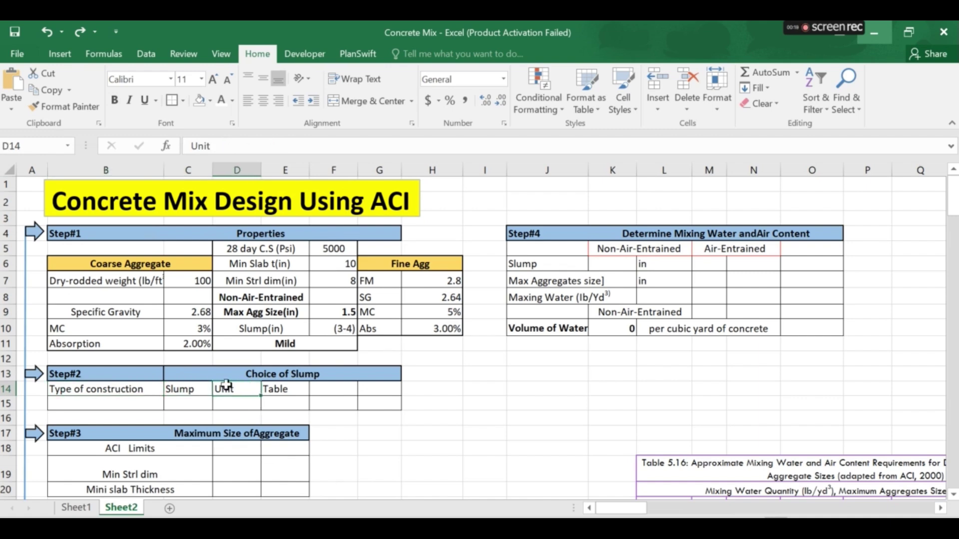
pyautogui.click(362, 422)
# Copy 'Reinforced foundation walls and footings' from the Step#2 table into D28.
pyautogui.click(364, 430)
pyautogui.press('Down')
pyautogui.press('Down')
pyautogui.press('Down')
pyautogui.press('Down')
pyautogui.press('Down')
pyautogui.press('Down')
pyautogui.press('Down')
pyautogui.press('Down')
pyautogui.press('Down')
pyautogui.press('Down')
pyautogui.press('Down')
pyautogui.press('Down')
pyautogui.press('Down')
pyautogui.press('Down')
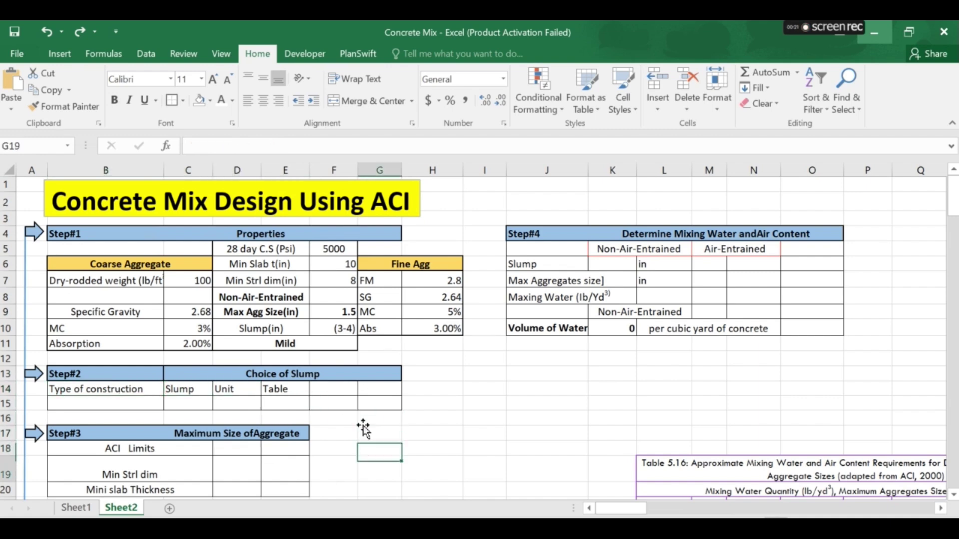
pyautogui.press('Left')
pyautogui.press('Left')
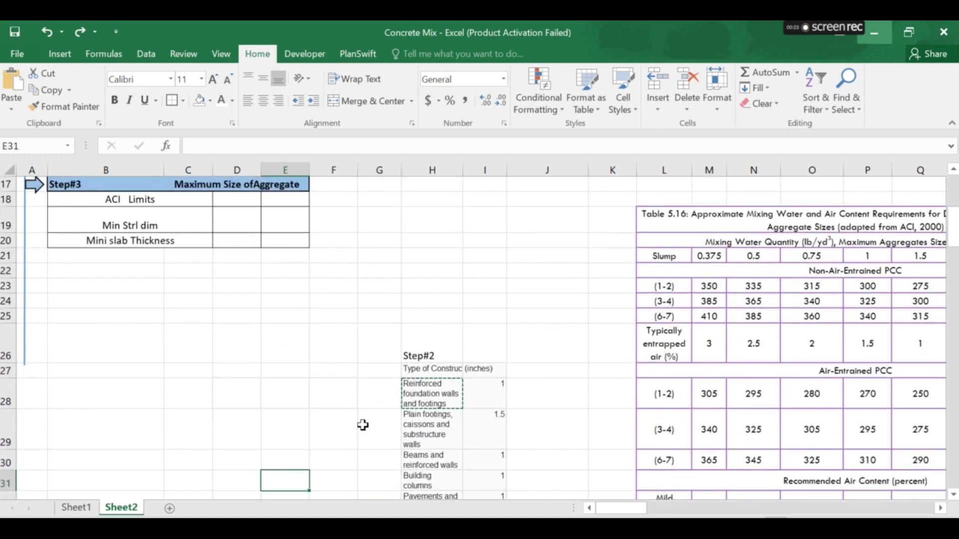
pyautogui.press('Up')
pyautogui.press('Up')
pyautogui.press('Up')
pyautogui.press('Left')
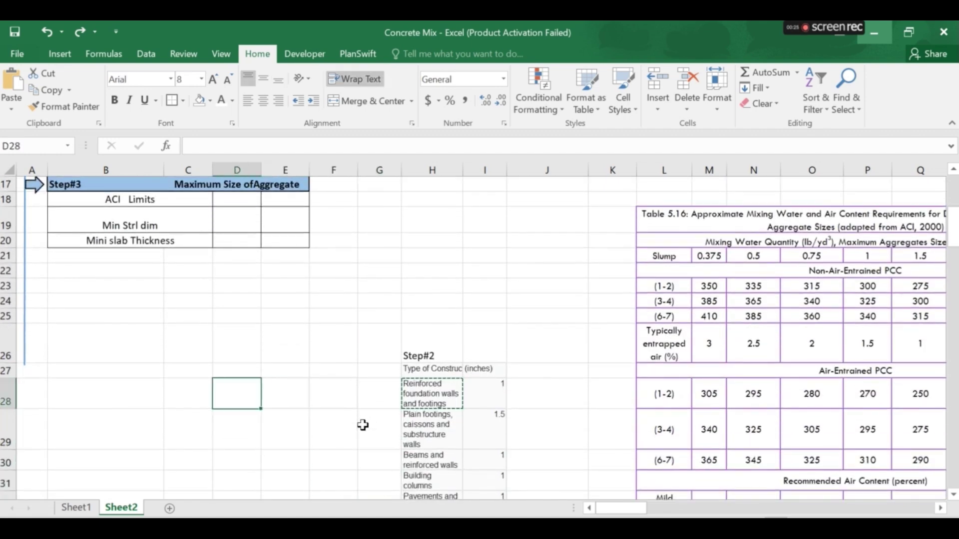
pyautogui.click(432, 398)
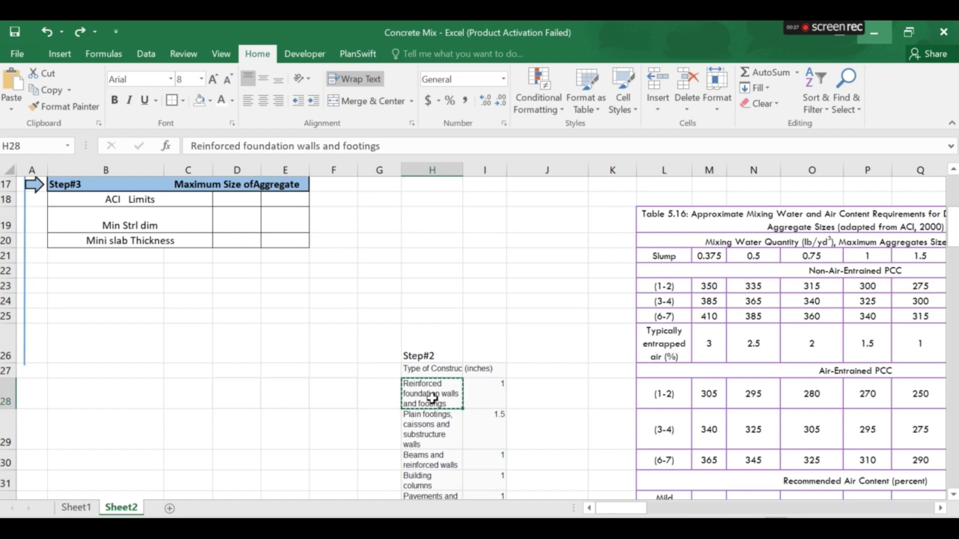
pyautogui.click(235, 396)
pyautogui.write('Reinforced foundation walls and footings')
# Enter an exact-match VLOOKUP in E28 on D28 over H28:I33, column 2, returning slump 1.
pyautogui.scroll(-1, 234, 397)
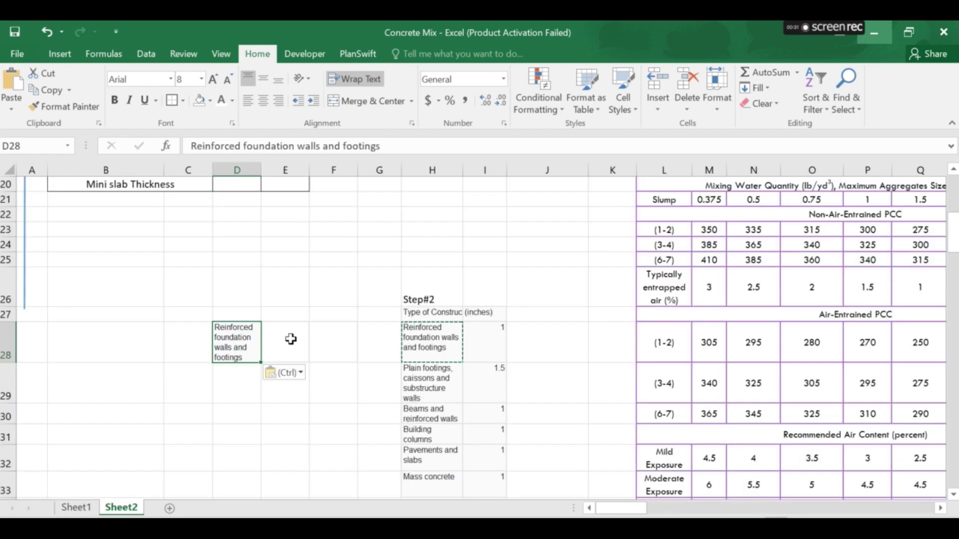
pyautogui.click(289, 339)
pyautogui.write('=')
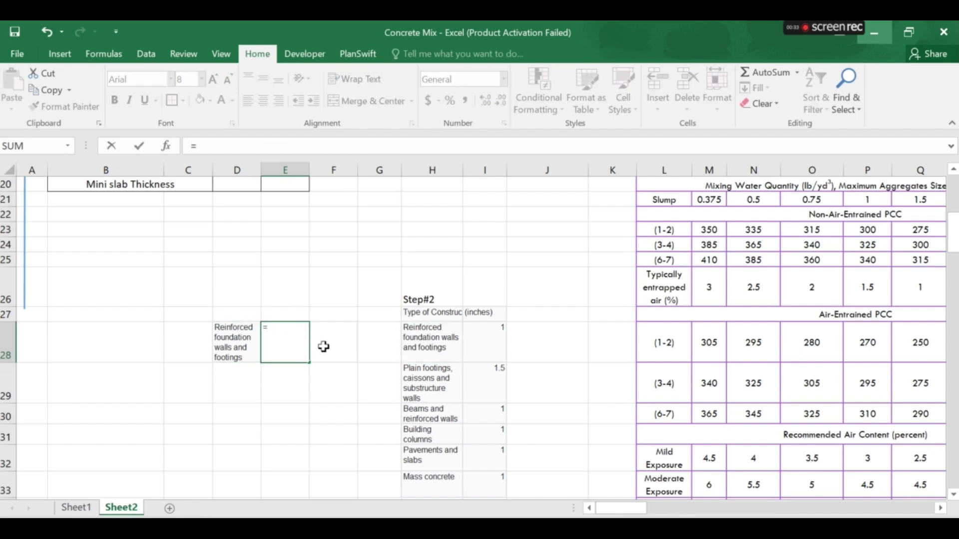
pyautogui.write('vl')
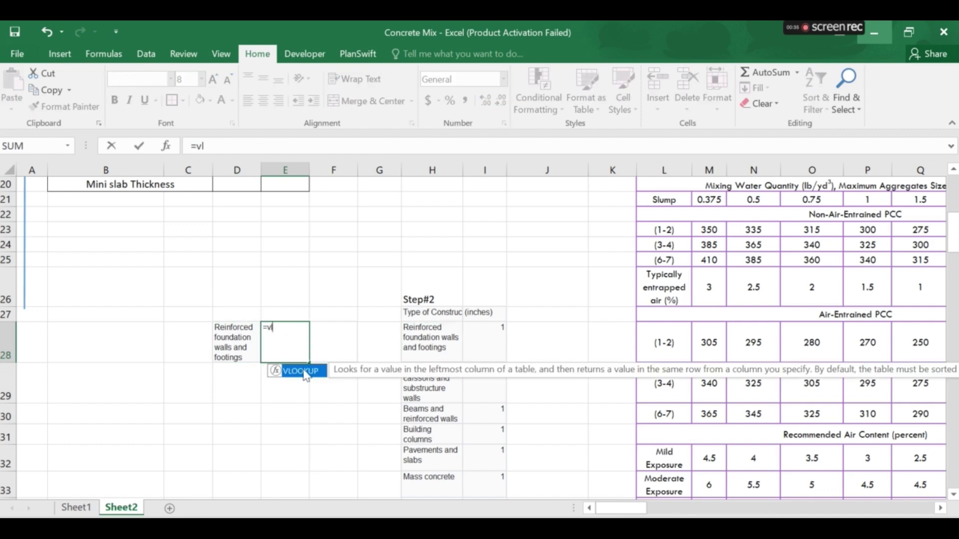
pyautogui.doubleClick(302, 371)
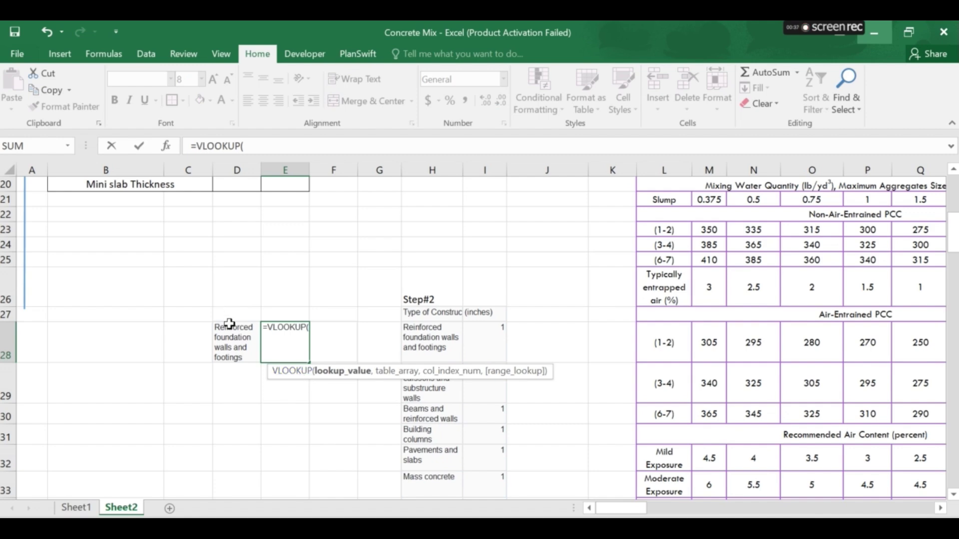
pyautogui.click(230, 345)
pyautogui.write(',')
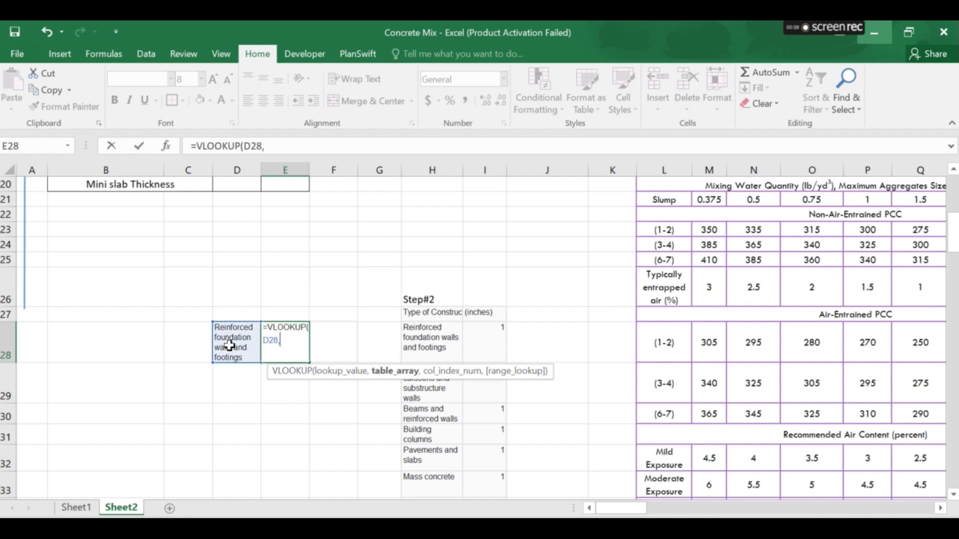
pyautogui.moveTo(422, 330); pyautogui.dragTo(486, 487)
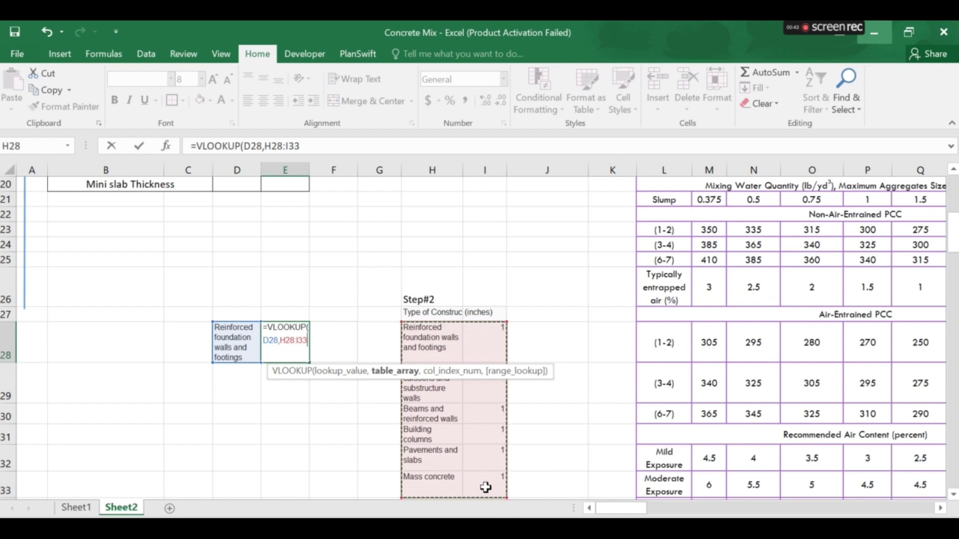
pyautogui.write(',')
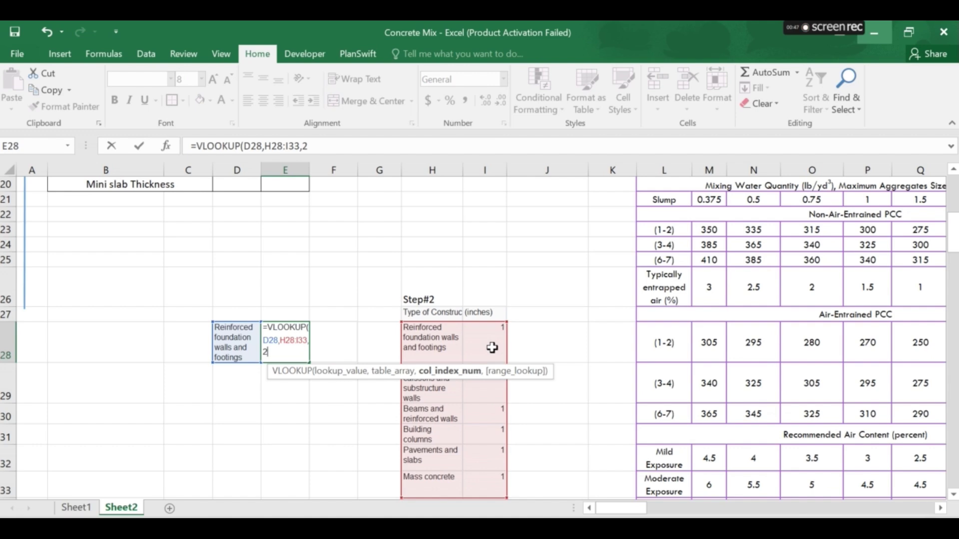
pyautogui.write('2,')
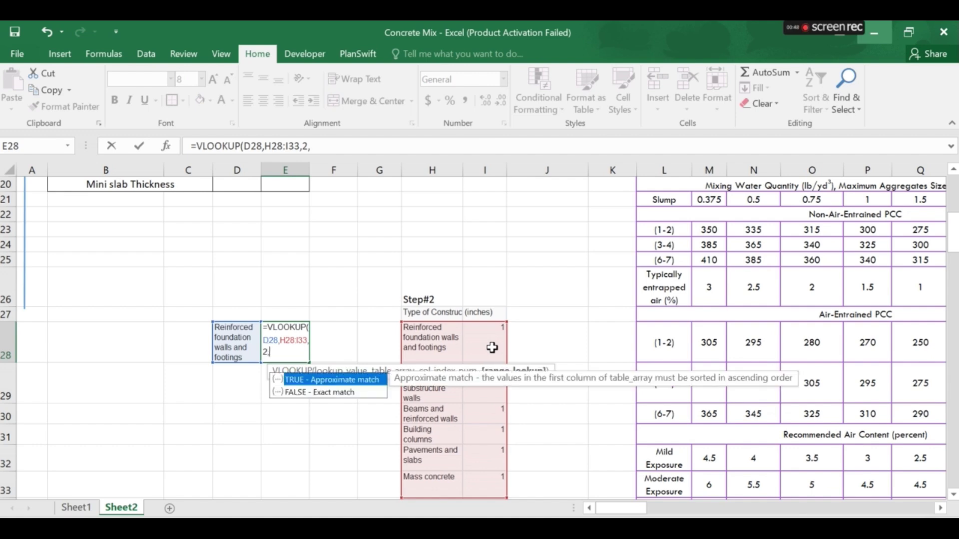
pyautogui.doubleClick(360, 392)
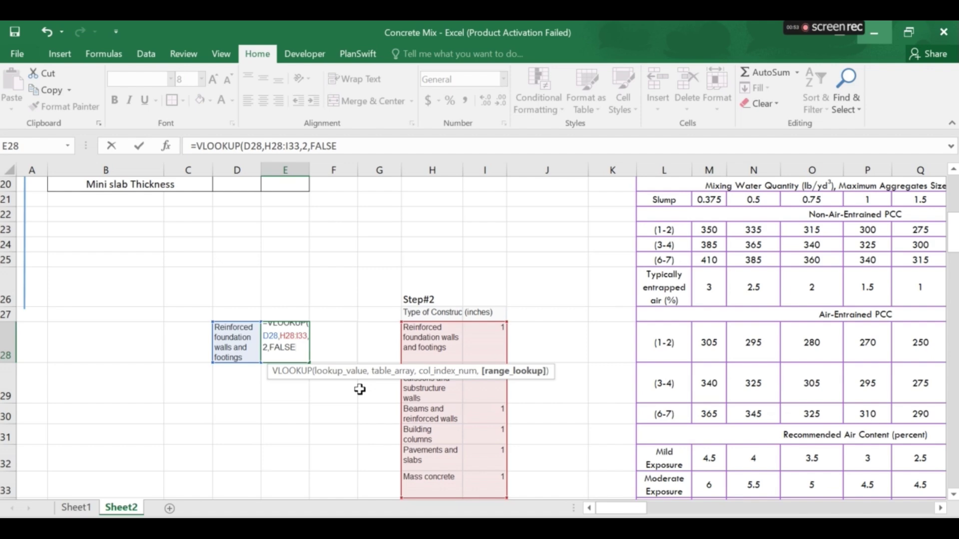
pyautogui.press('Return')
pyautogui.scroll(-1, 360, 389)
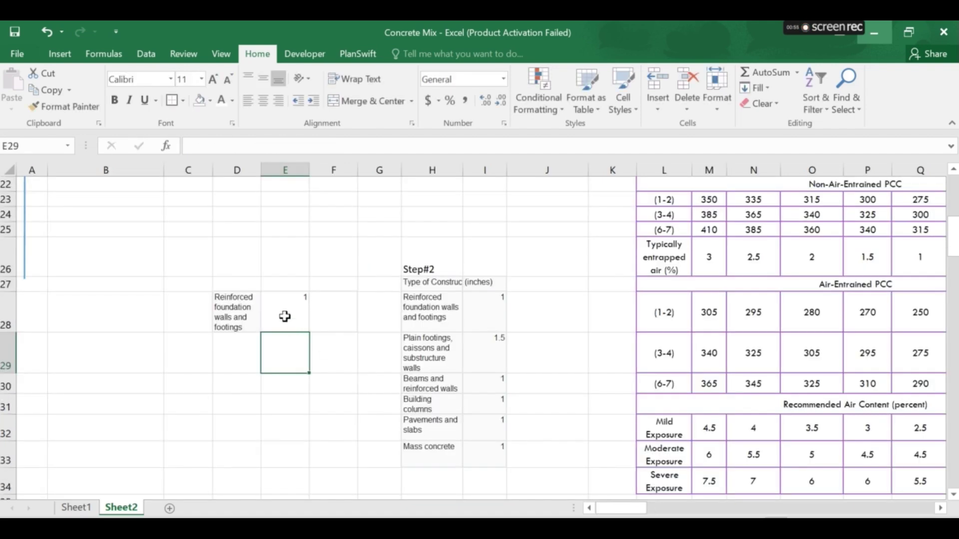
# Add List data validation to D28 with source H28:H33.
pyautogui.click(283, 316)
pyautogui.click(246, 318)
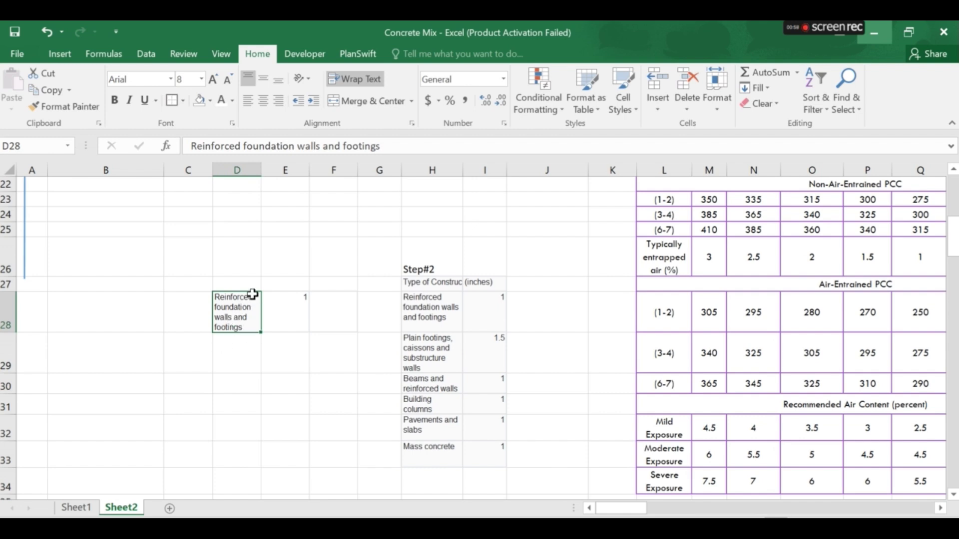
pyautogui.click(146, 54)
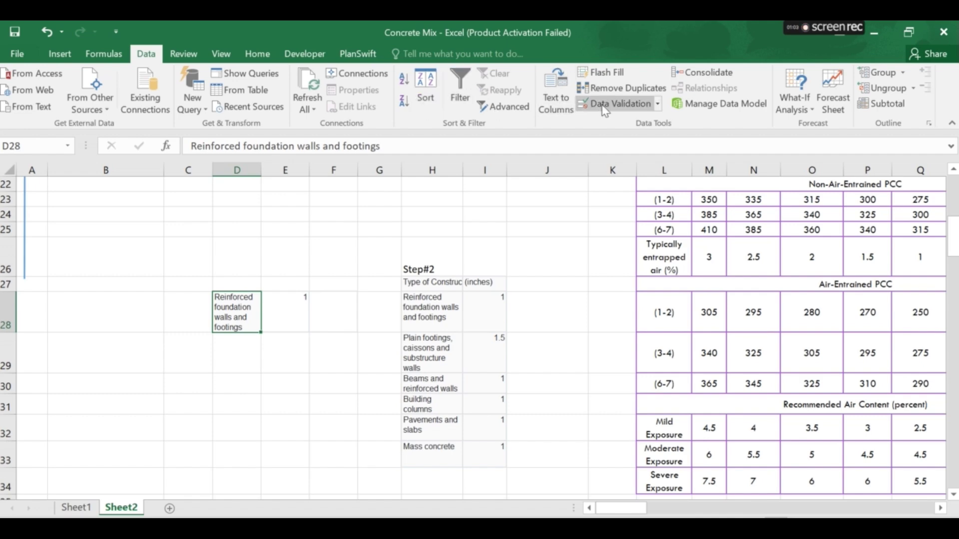
pyautogui.click(620, 103)
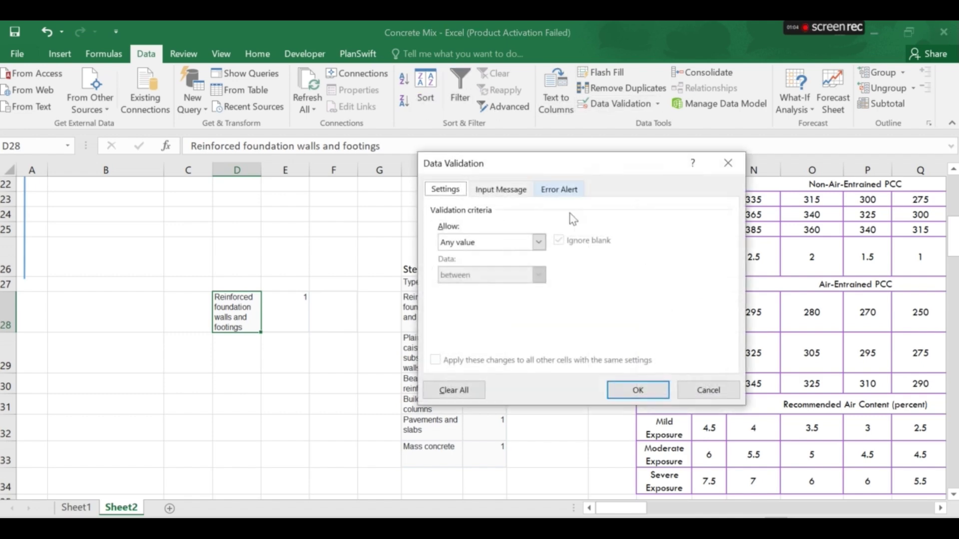
pyautogui.click(539, 242)
pyautogui.click(468, 288)
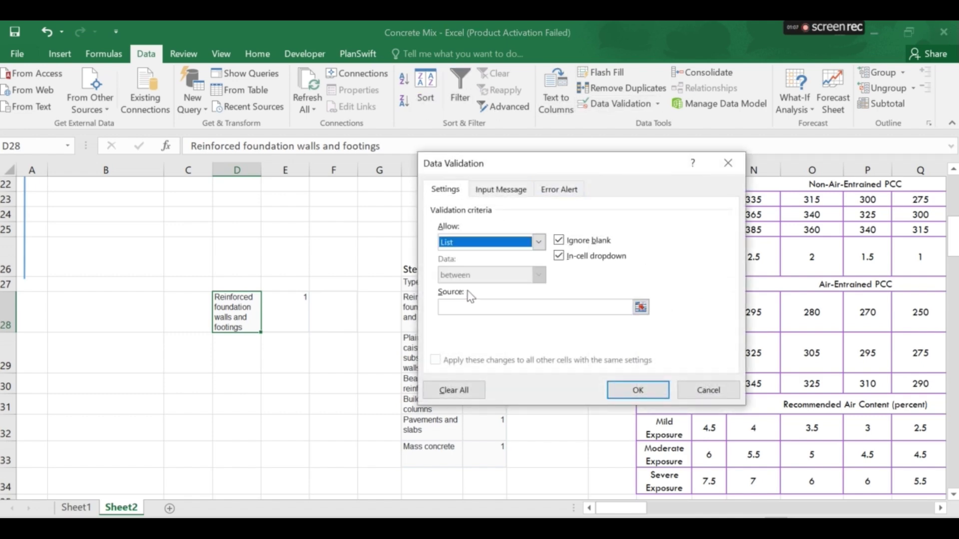
pyautogui.click(639, 308)
pyautogui.moveTo(423, 298); pyautogui.dragTo(435, 453)
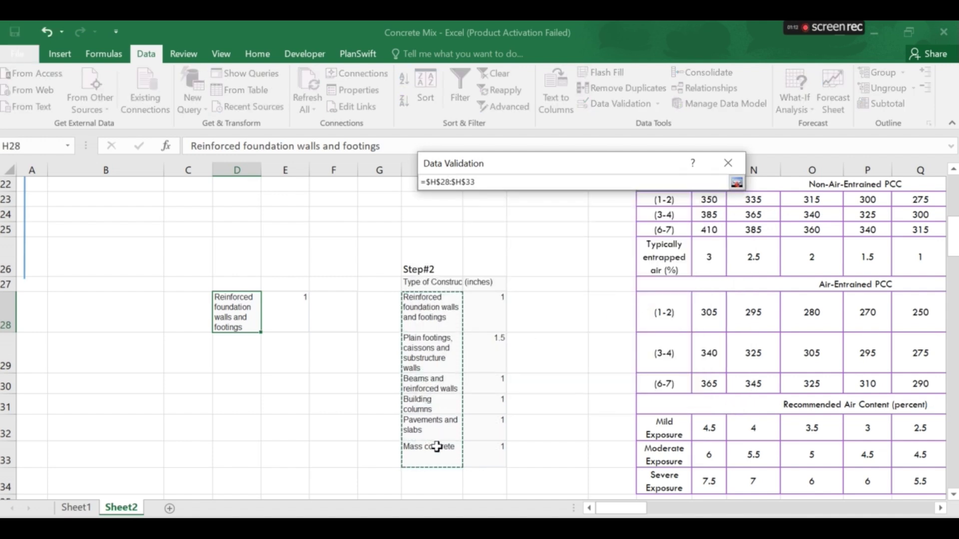
pyautogui.click(736, 183)
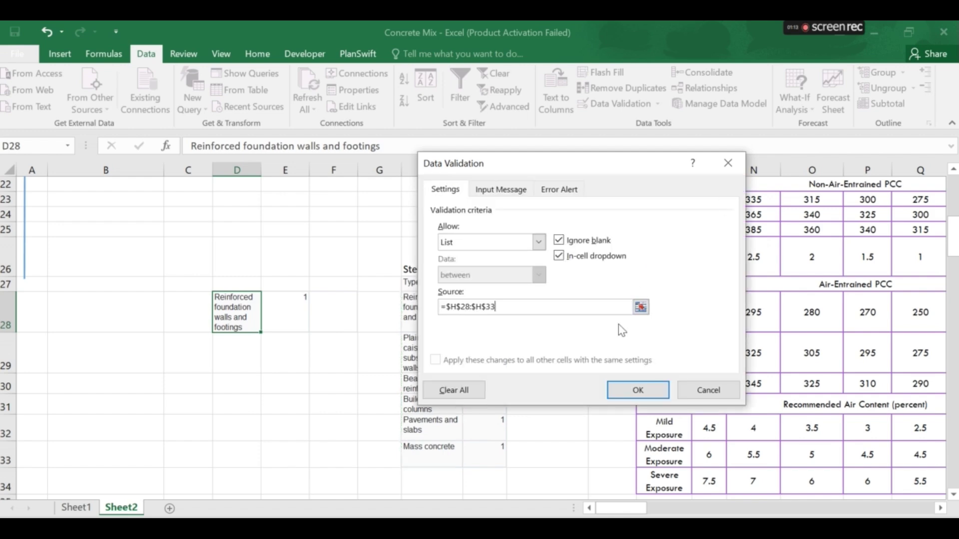
pyautogui.click(634, 391)
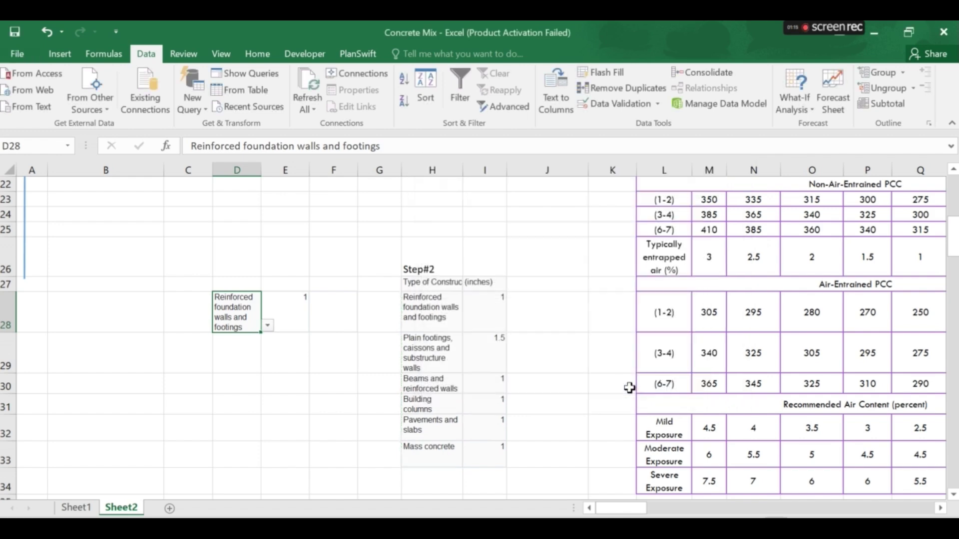
# Test D28's dropdown with Plain footings, caissons and substructure walls, then Building columns.
pyautogui.click(268, 326)
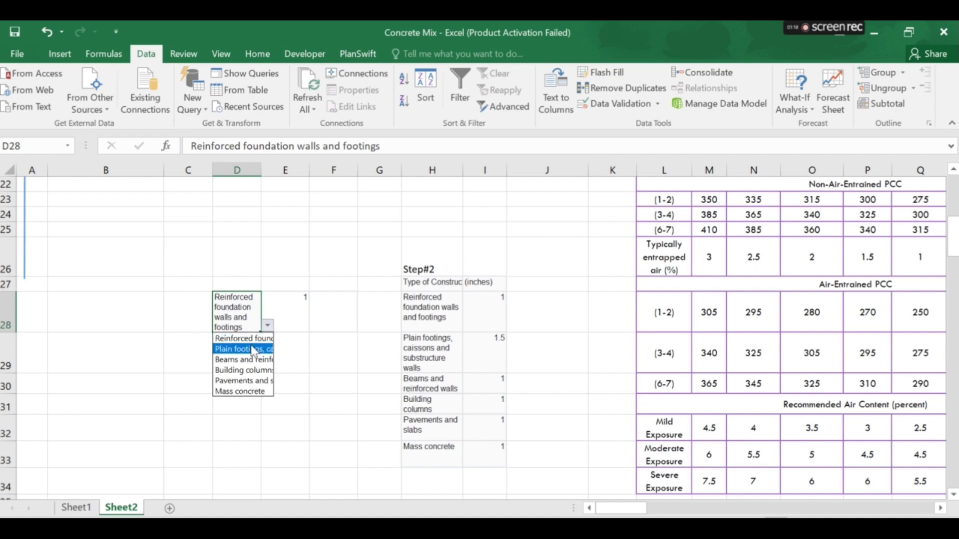
pyautogui.click(252, 349)
pyautogui.click(268, 346)
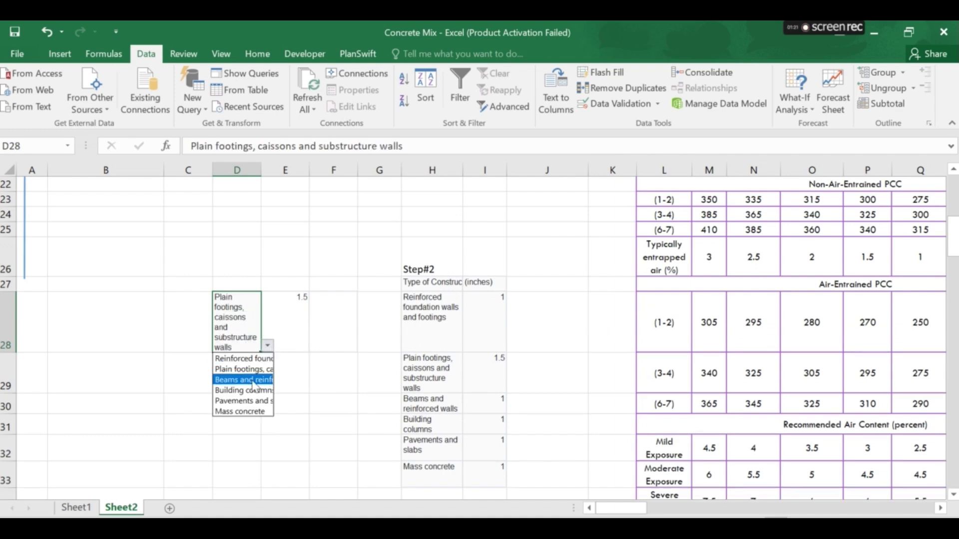
pyautogui.click(252, 390)
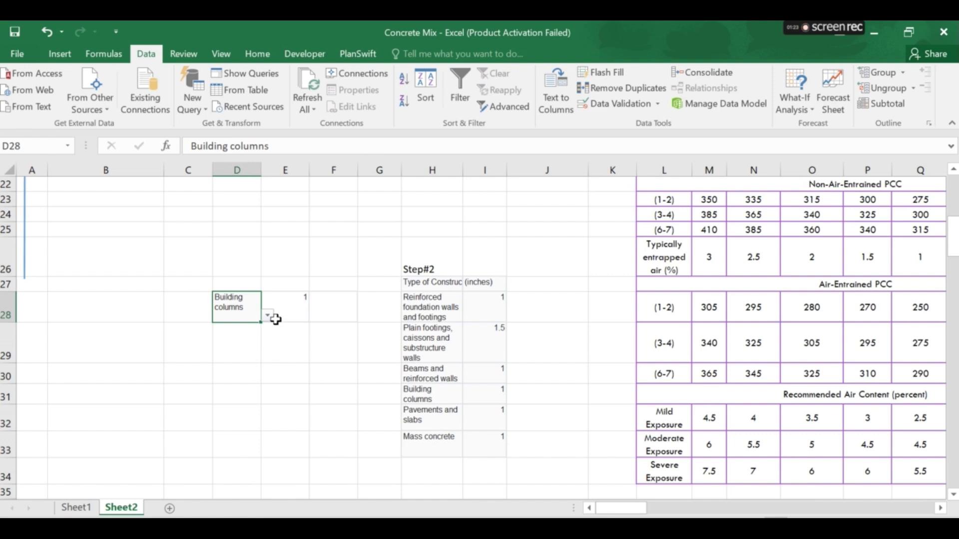
pyautogui.click(268, 316)
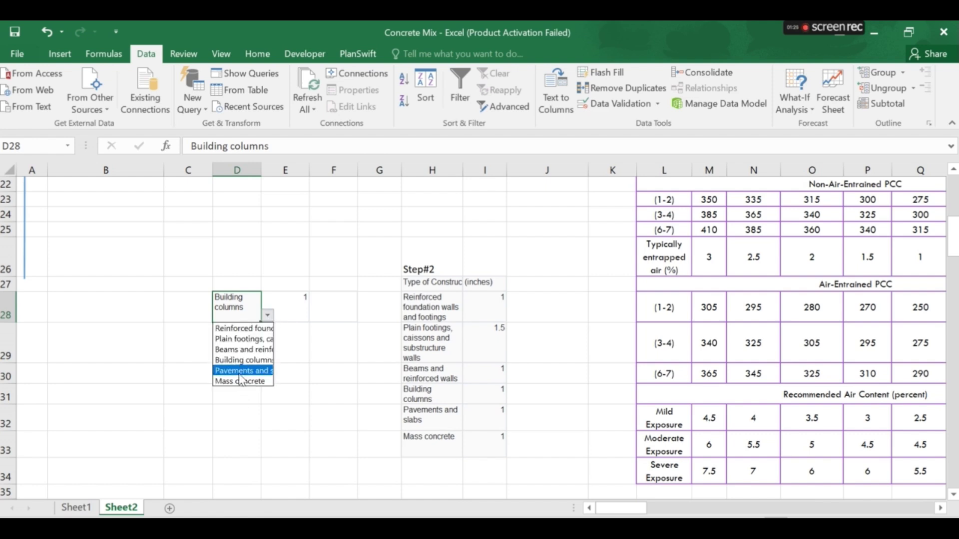
# Set D28 to Pavements and slabs and copy D28:E28 into B15:C15.
pyautogui.click(243, 369)
pyautogui.click(326, 315)
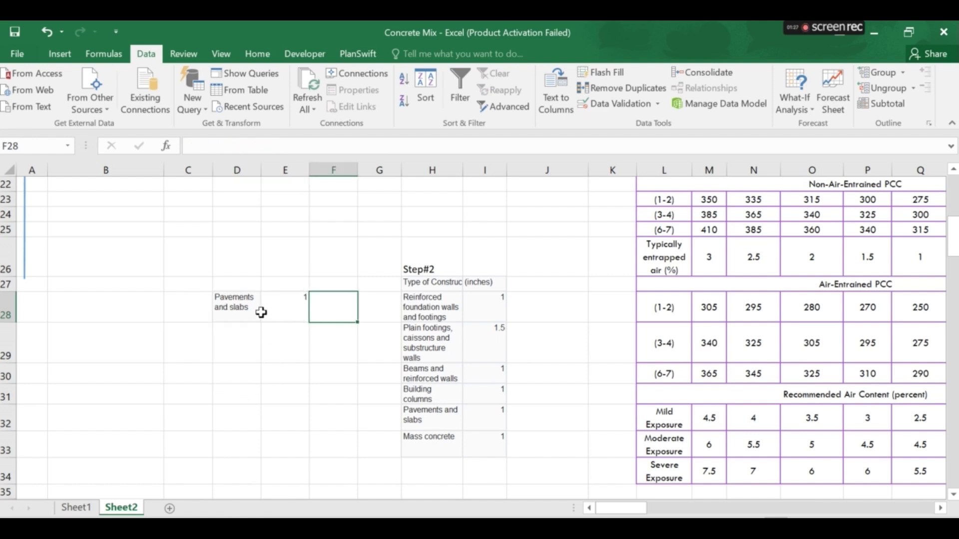
pyautogui.moveTo(255, 307); pyautogui.dragTo(171, 247)
pyautogui.click(216, 245)
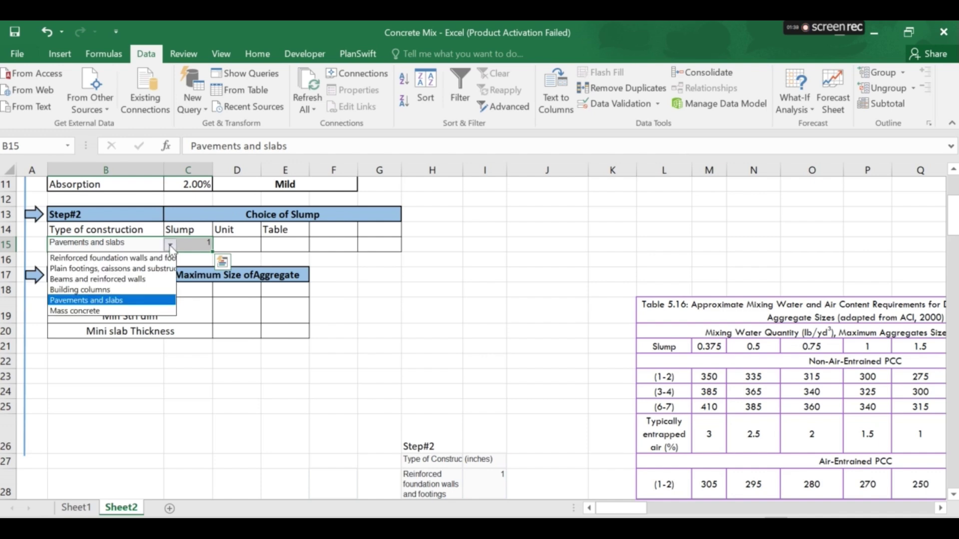
# Choose Plain footings, caissons and substructure walls in B15, giving slump 1.5.
pyautogui.click(161, 280)
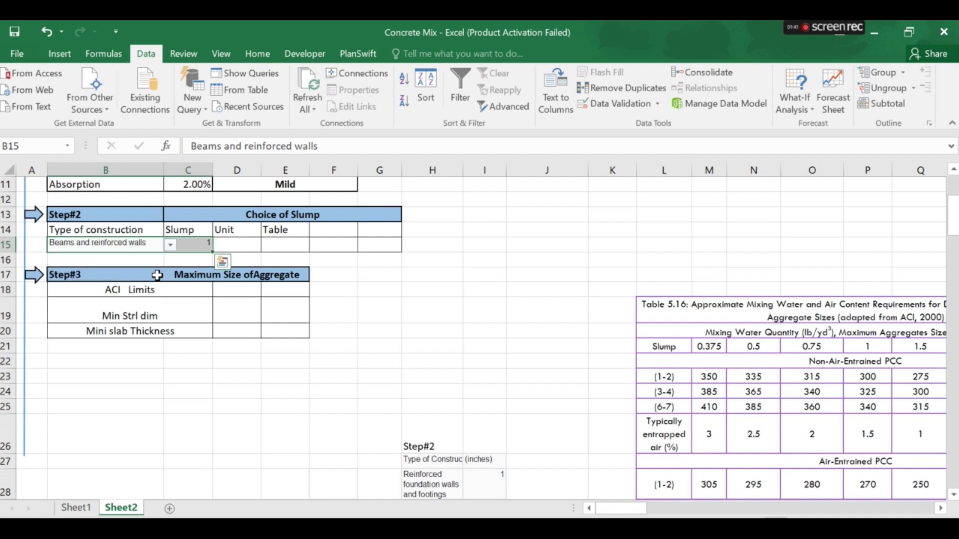
pyautogui.click(171, 245)
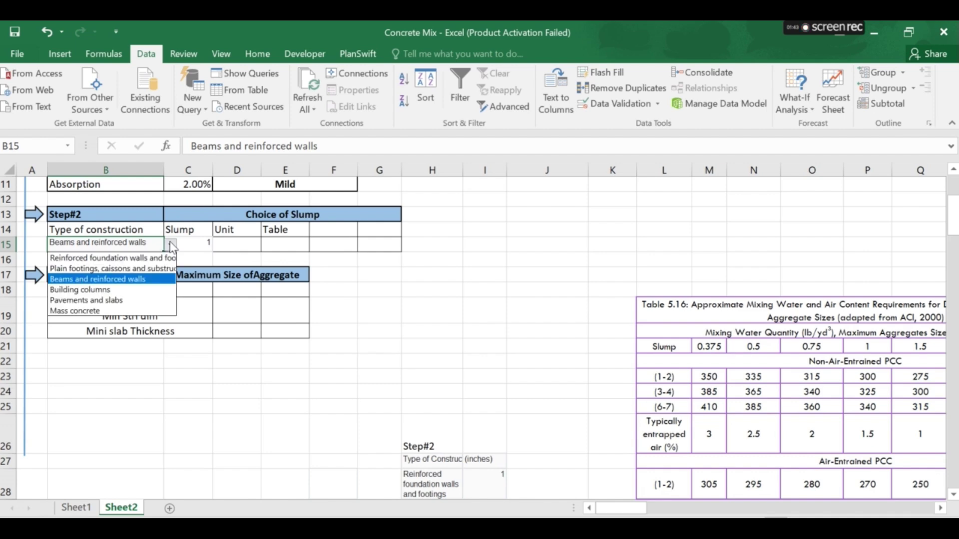
pyautogui.click(149, 270)
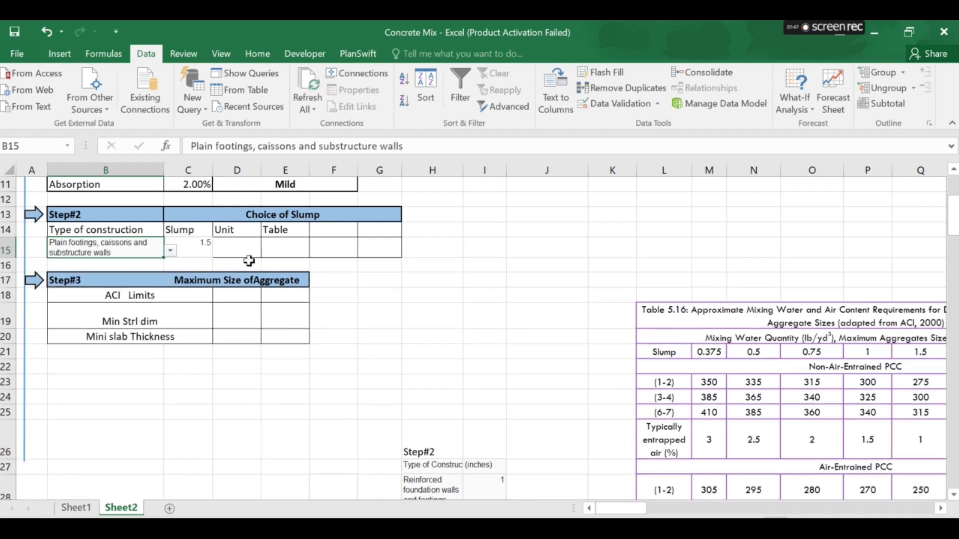
# Enter the one-fifth minimum structural dimension limit in D19 referencing F7, giving 1.6.
pyautogui.click(82, 281)
pyautogui.click(219, 281)
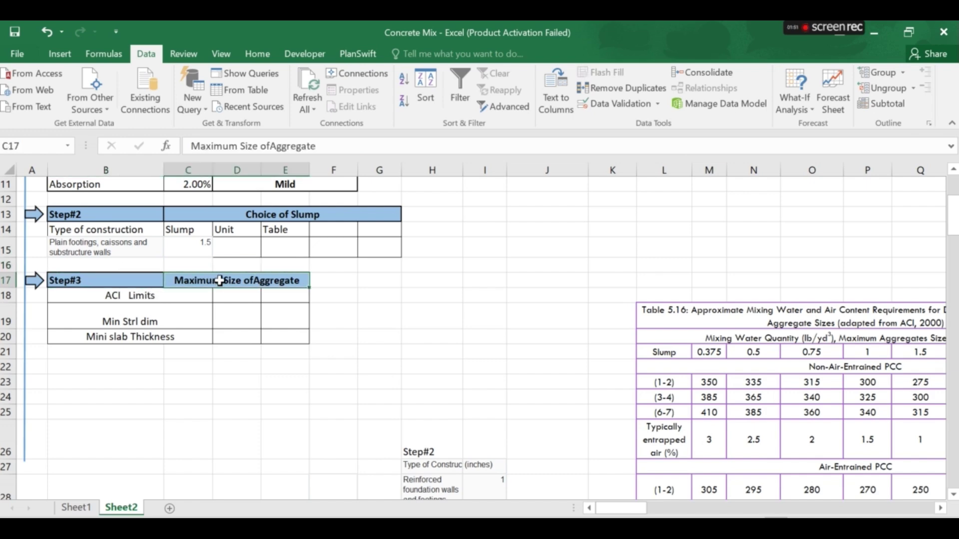
pyautogui.click(145, 299)
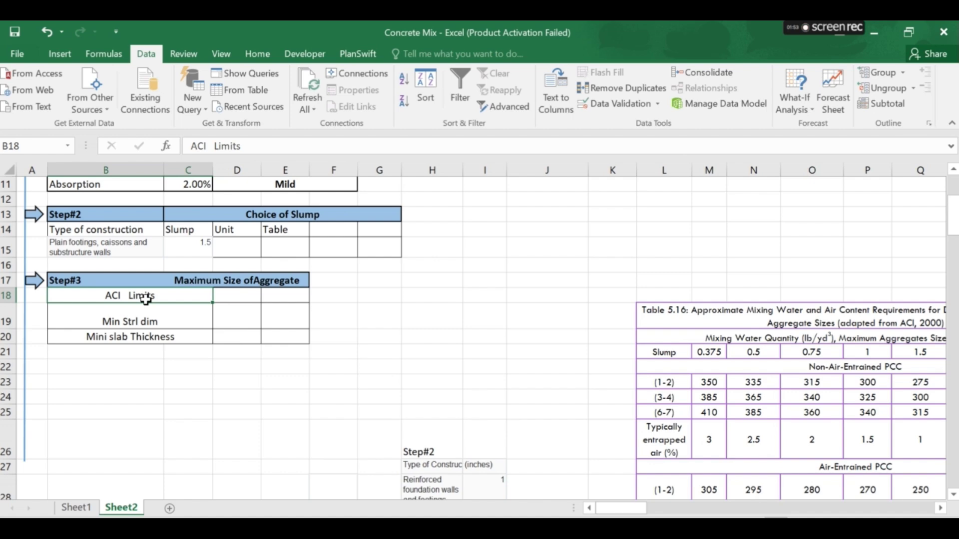
pyautogui.click(236, 323)
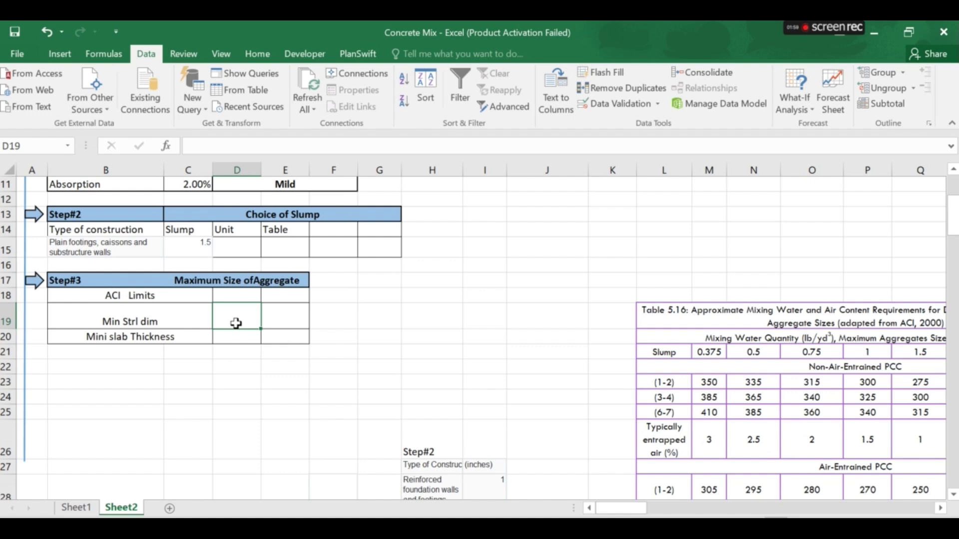
pyautogui.write('=')
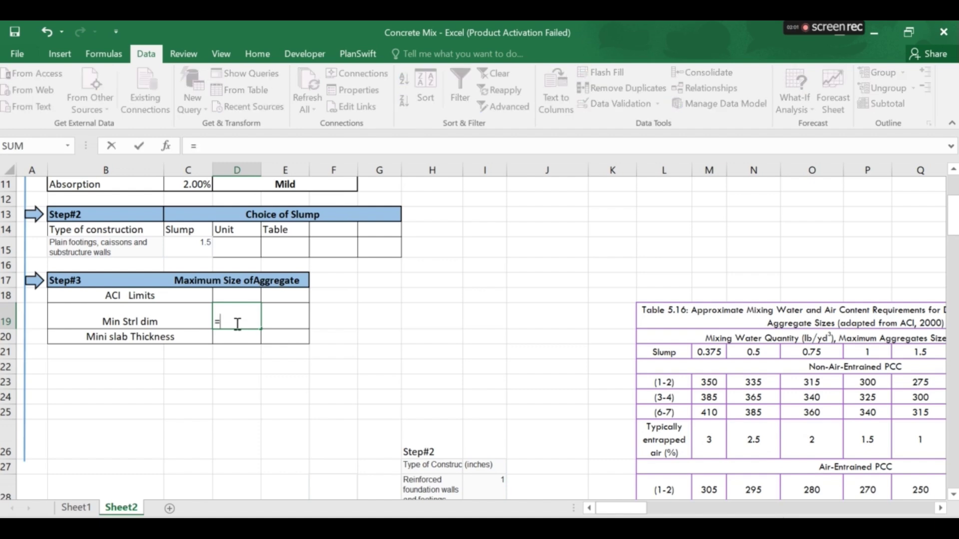
pyautogui.write('1/5*')
pyautogui.moveTo(952, 216); pyautogui.dragTo(951, 207)
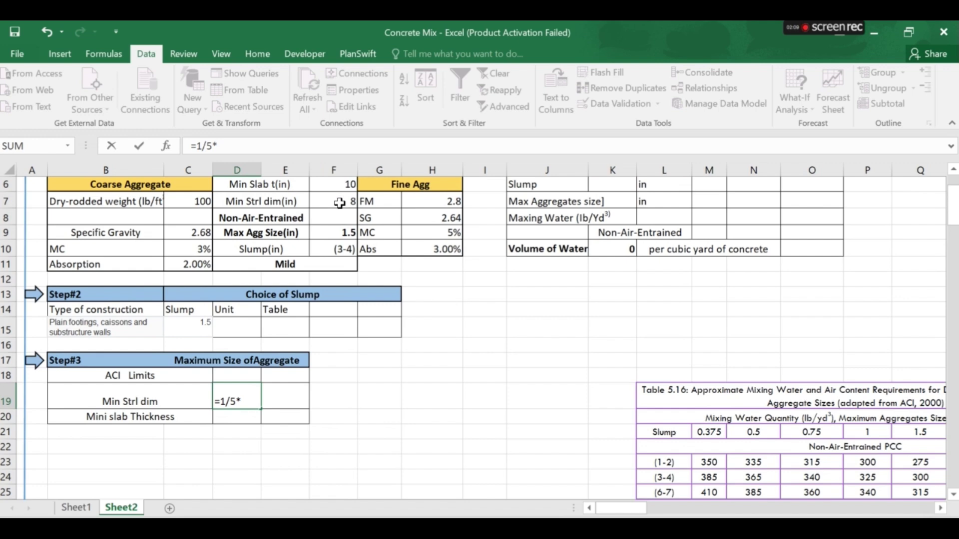
pyautogui.click(339, 203)
pyautogui.press('Return')
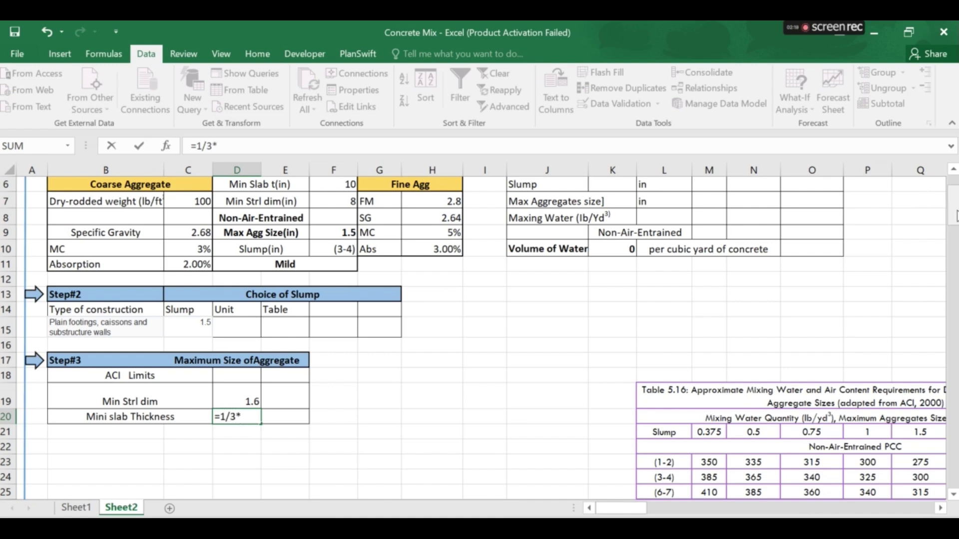
# Set D20 to =1/3*F6 for the slab thickness limit, giving 3.333333.
pyautogui.moveTo(953, 205)
pyautogui.mouseDown()
pyautogui.moveTo(956, 214)
pyautogui.moveTo(955, 200)
pyautogui.mouseUp()
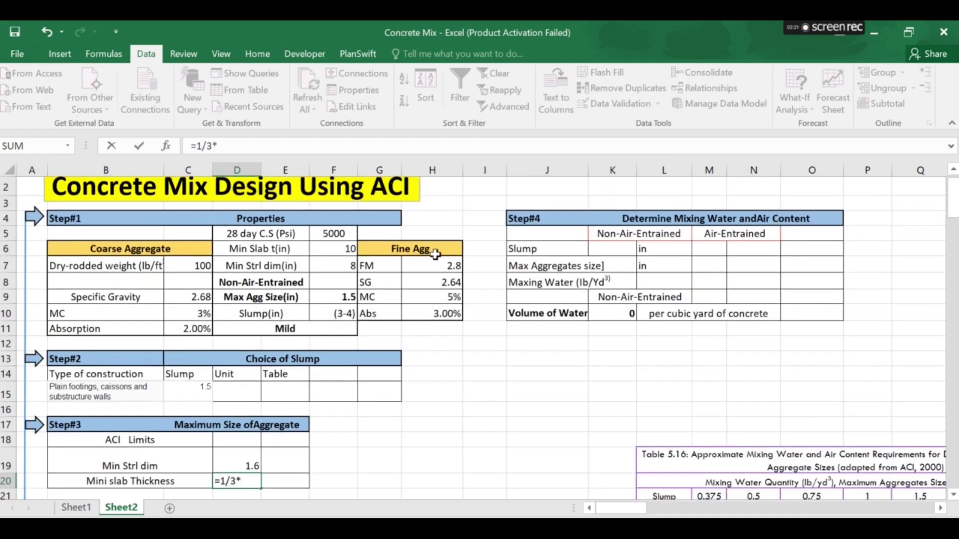
pyautogui.click(340, 250)
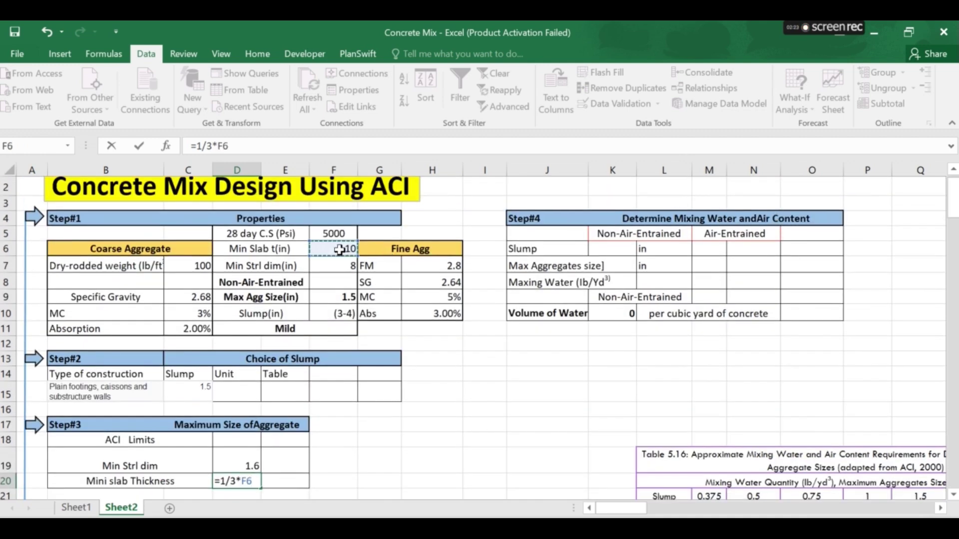
pyautogui.press('Return')
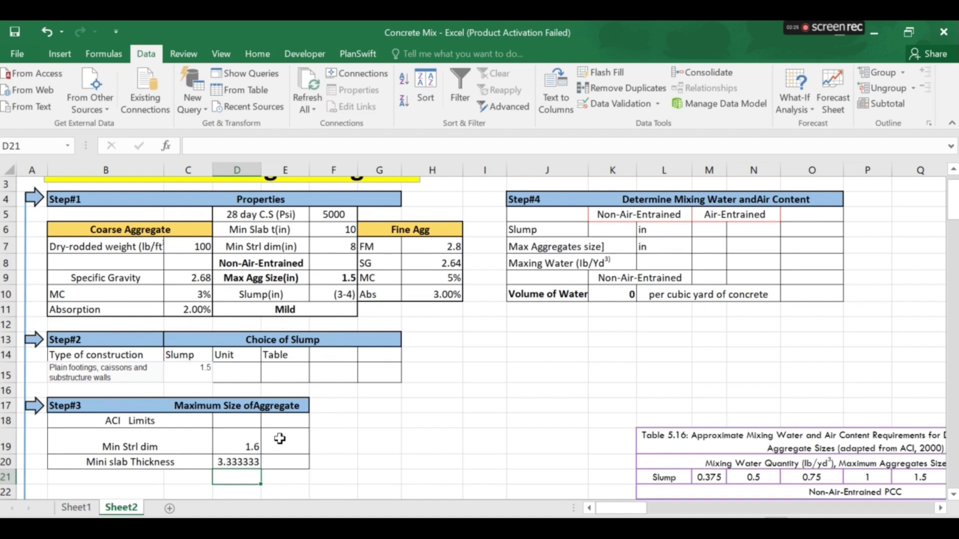
# Enter =IF(D19>1.5,"OK","NOT OK") in E19.
pyautogui.click(279, 438)
pyautogui.write('=')
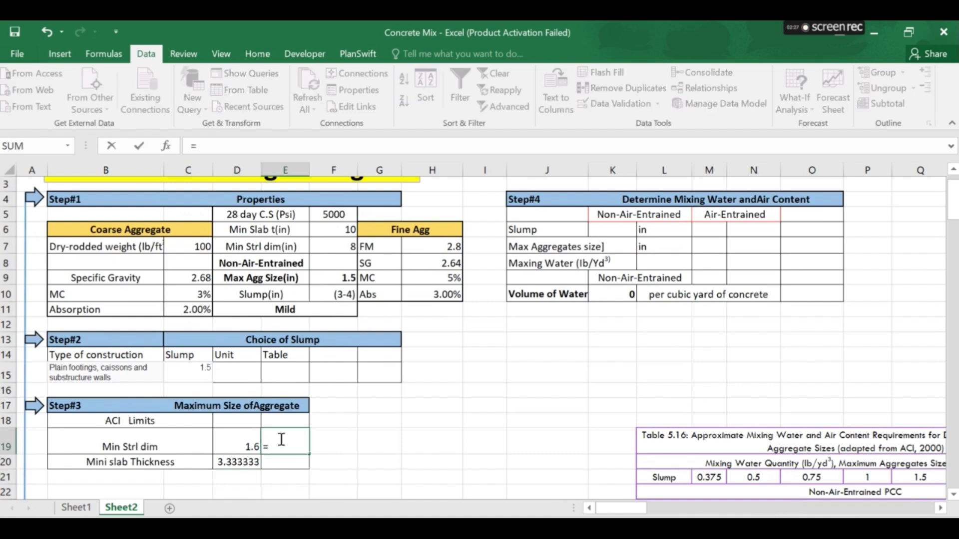
pyautogui.write('If')
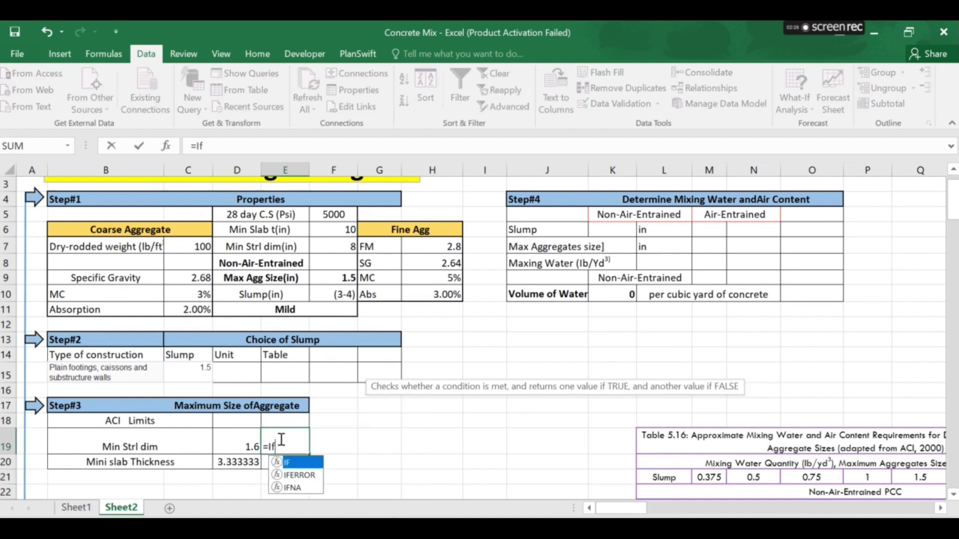
pyautogui.doubleClick(298, 463)
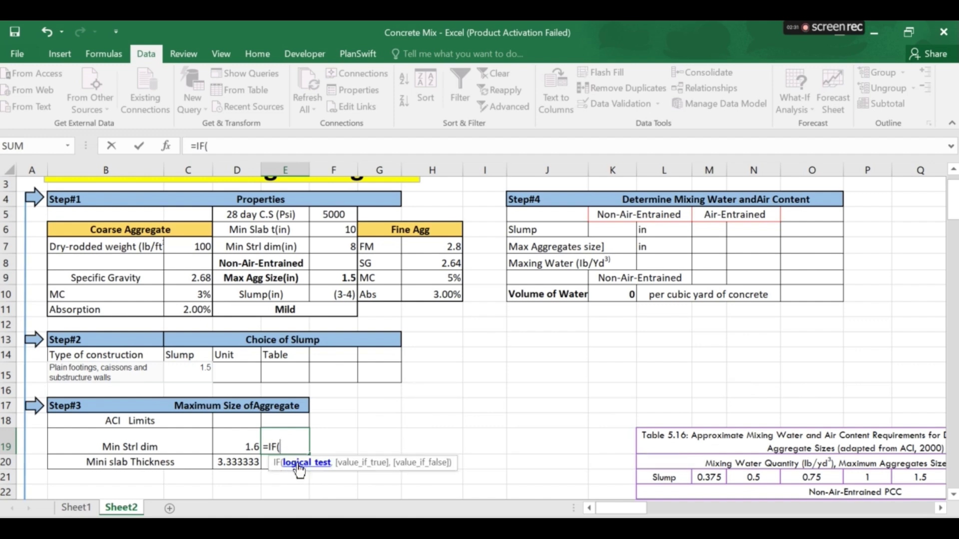
pyautogui.click(246, 448)
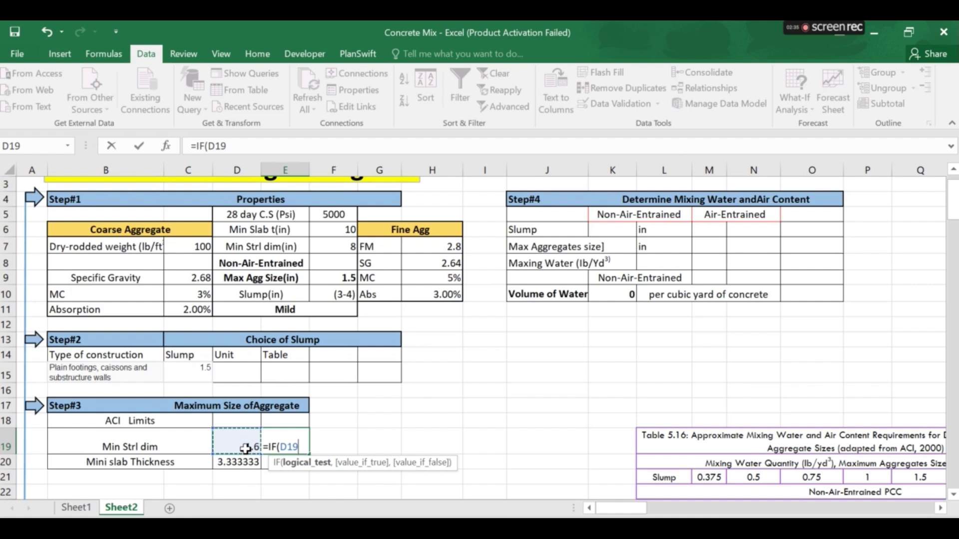
pyautogui.write('>')
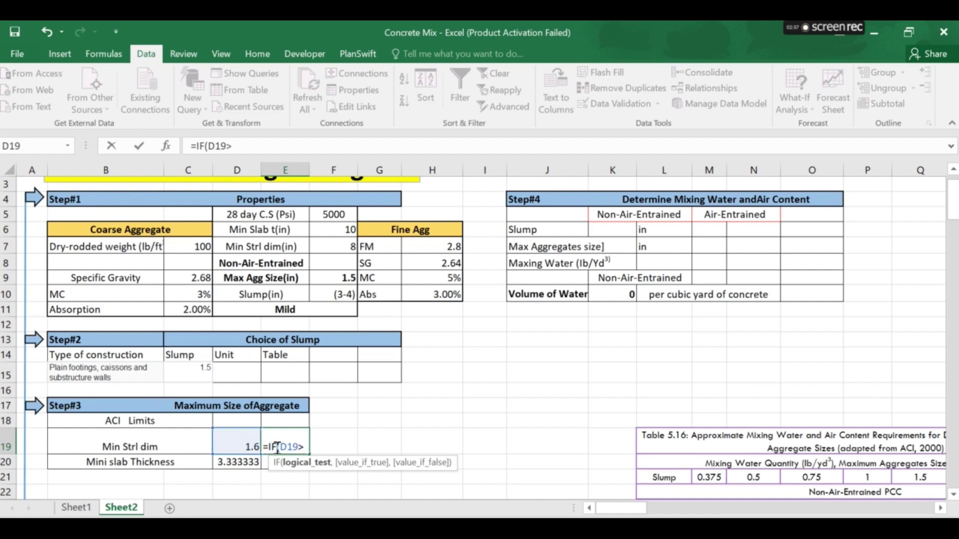
pyautogui.write('1.5,O')
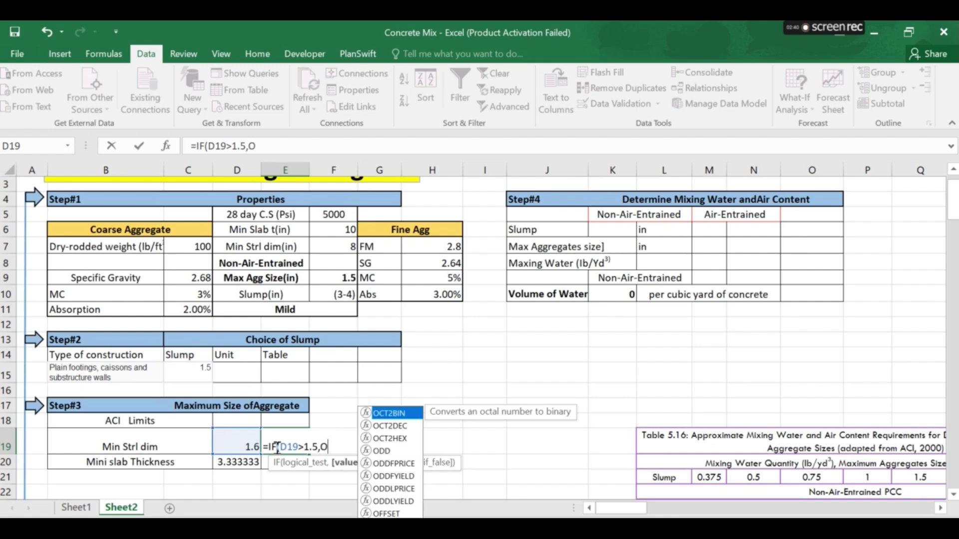
pyautogui.press('BackSpace')
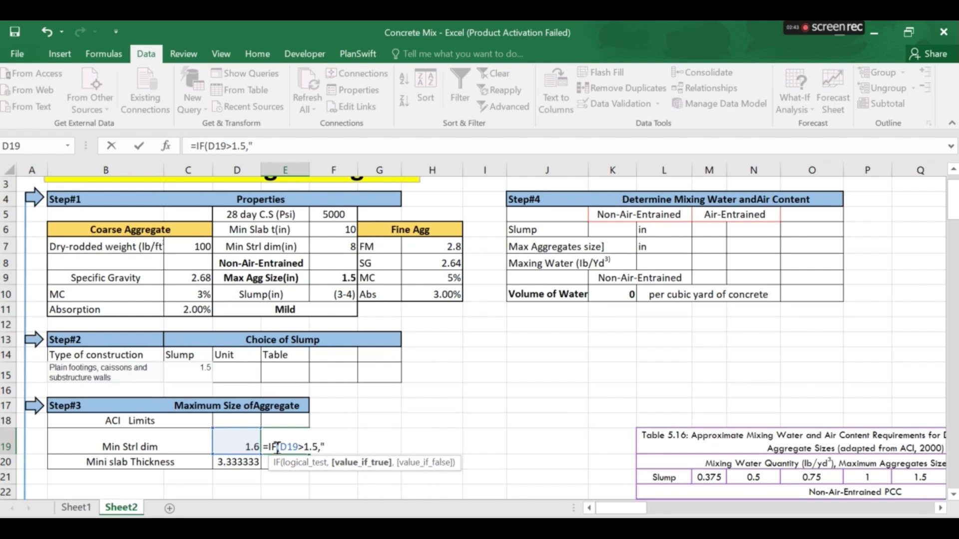
pyautogui.write('"OK" ,')
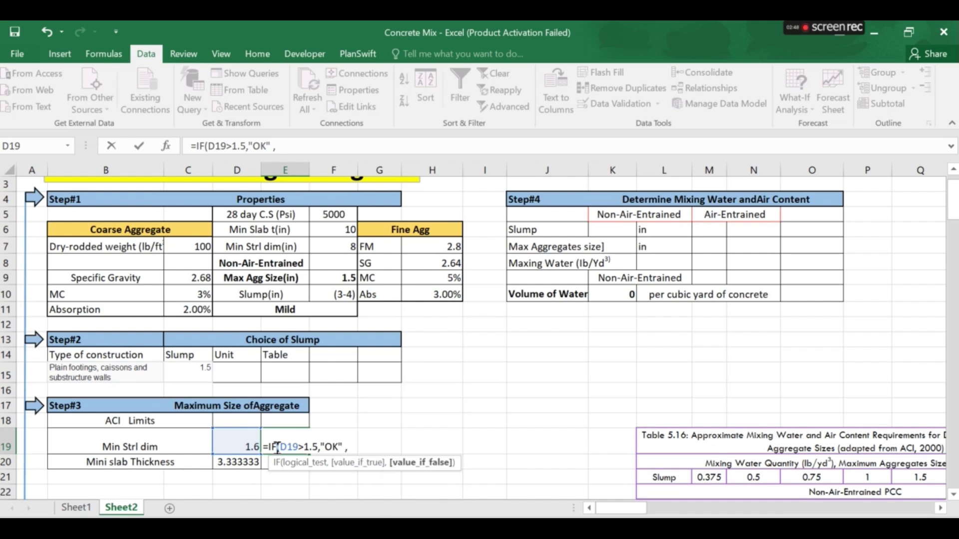
pyautogui.write('"NOT OK')
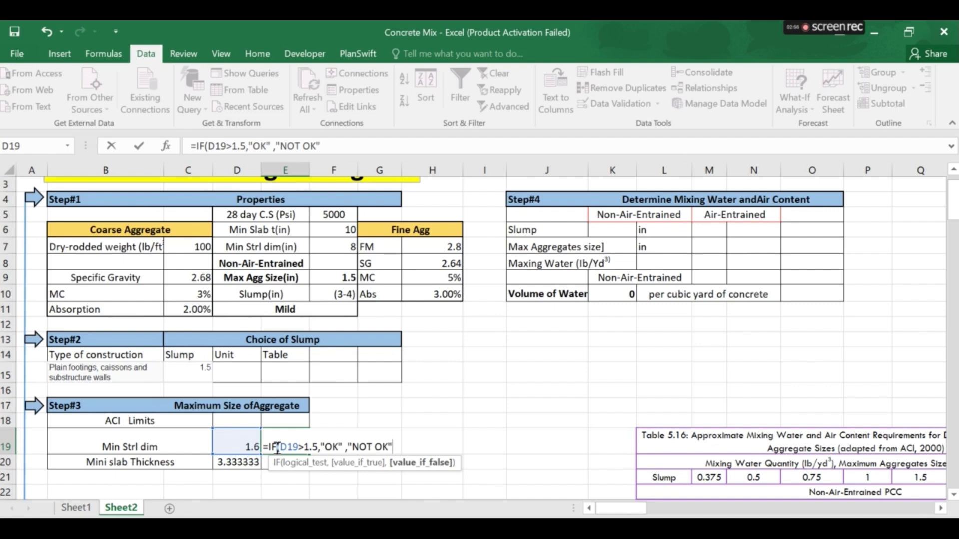
pyautogui.write('")')
pyautogui.press('Return')
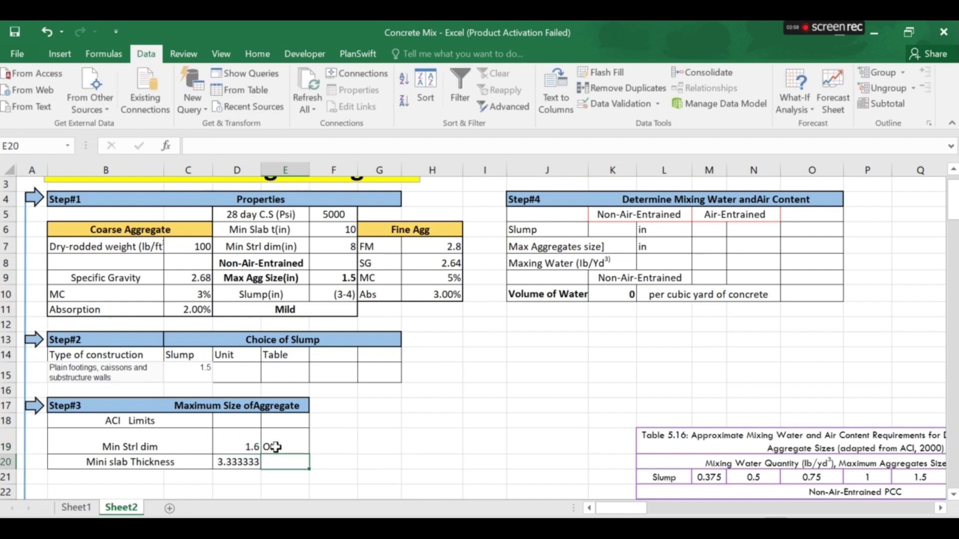
# Fill the OK/NOT OK check down to E20 and verify its formula.
pyautogui.moveTo(275, 447); pyautogui.dragTo(310, 463)
pyautogui.doubleClick(288, 461)
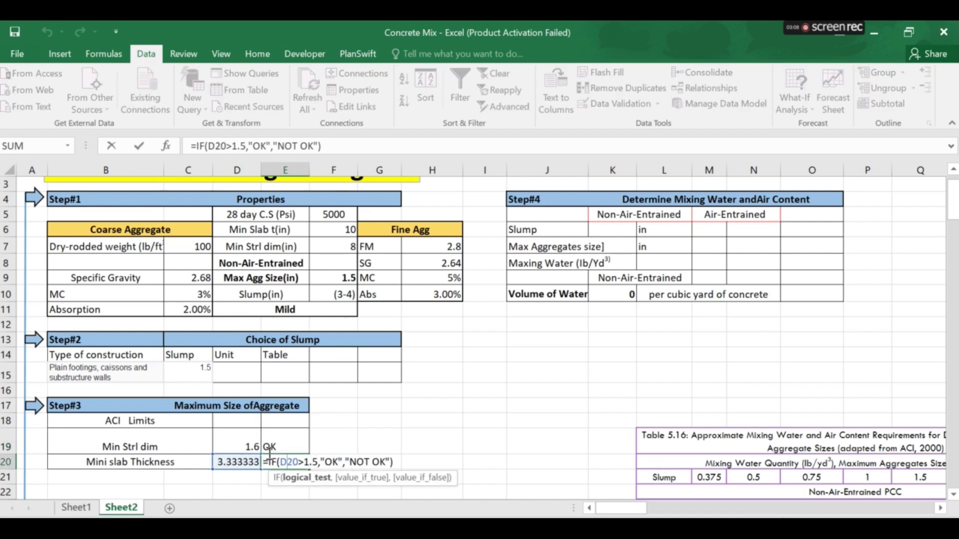
pyautogui.press('Escape')
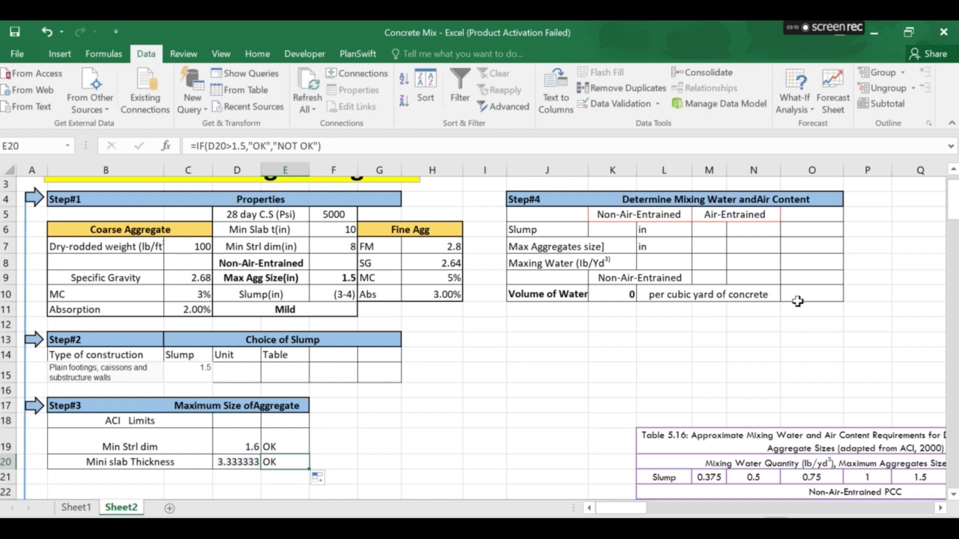
pyautogui.scroll(1, 952, 195)
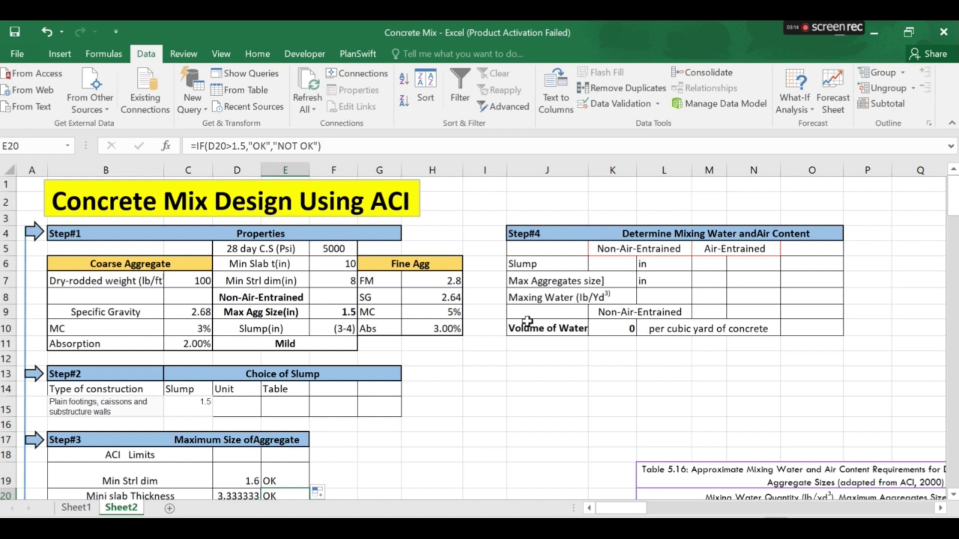
pyautogui.click(341, 283)
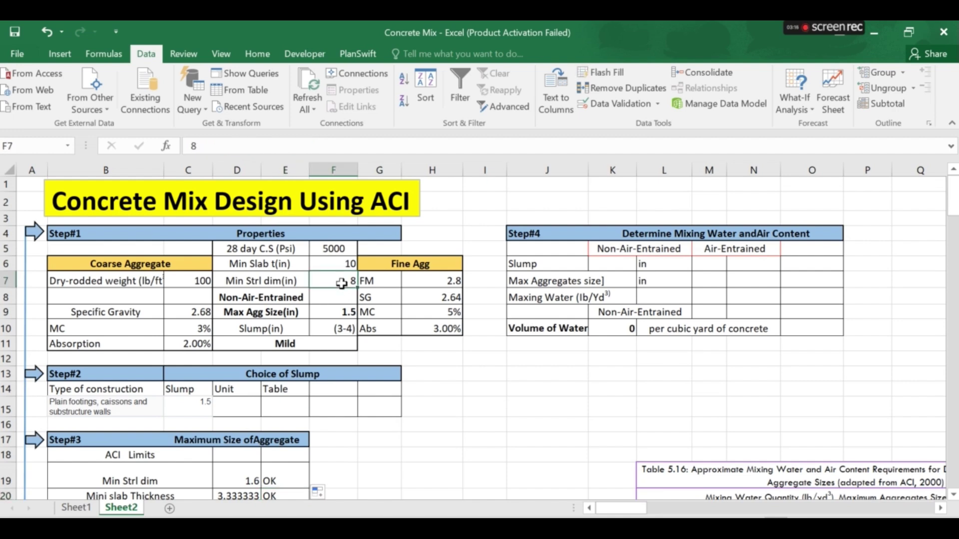
pyautogui.write('6')
pyautogui.press('Return')
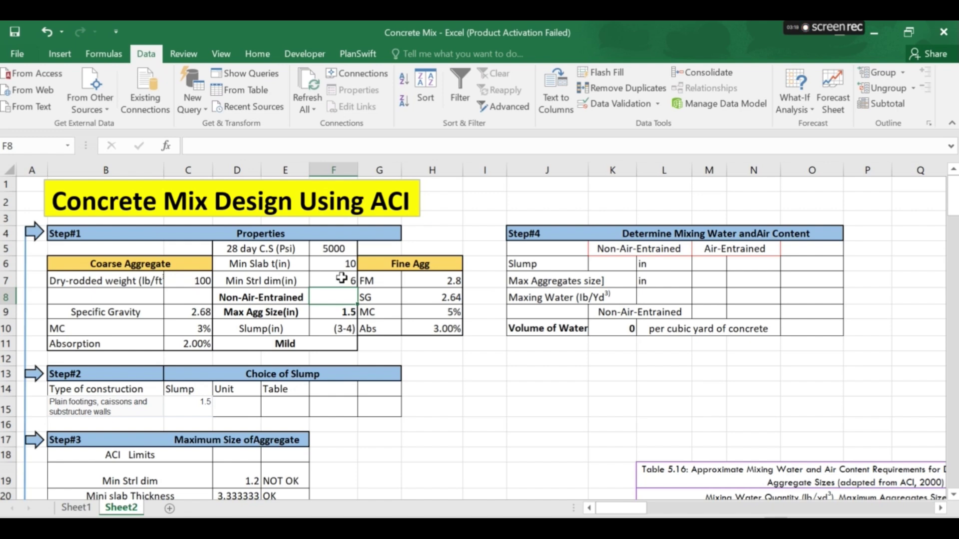
pyautogui.click(341, 278)
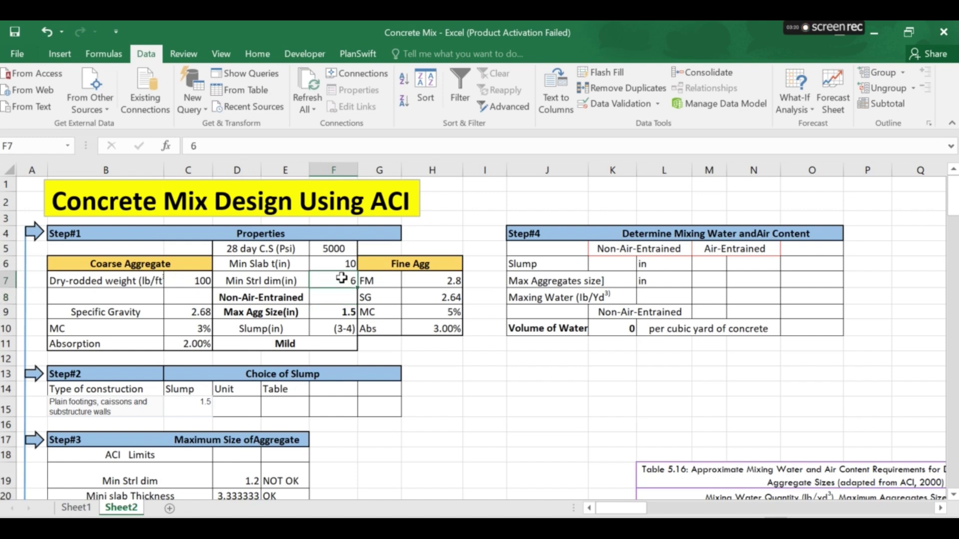
pyautogui.write('8')
pyautogui.press('Return')
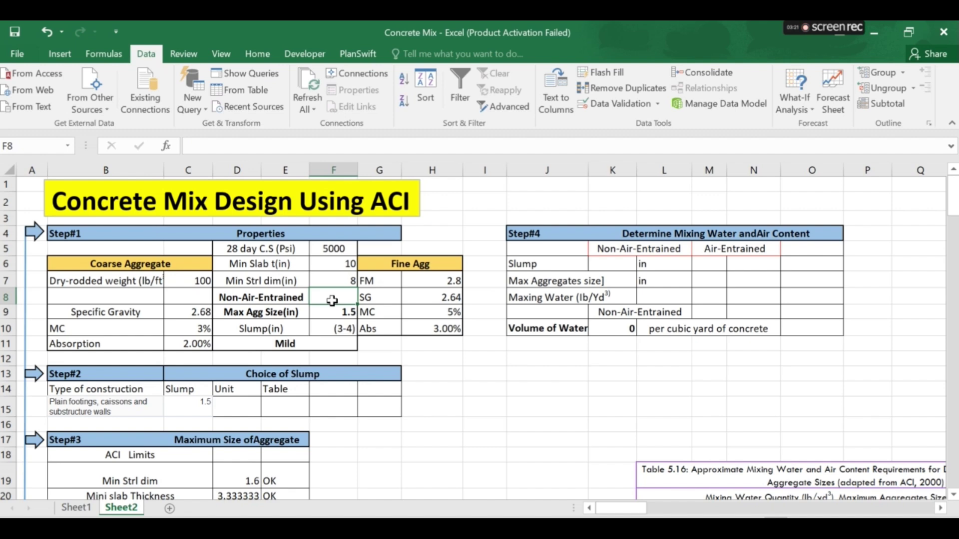
pyautogui.click(265, 474)
pyautogui.press('Down')
pyautogui.press('Down')
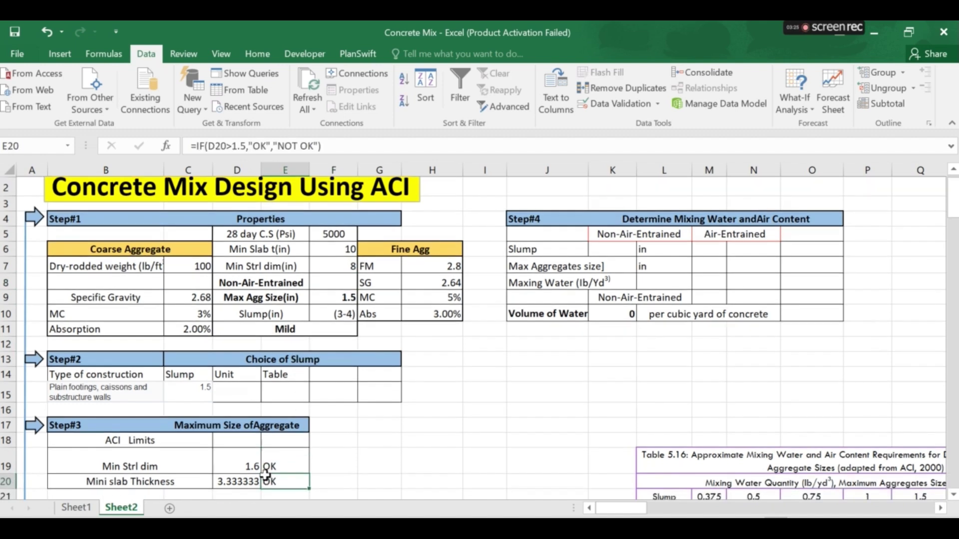
pyautogui.press('Up')
pyautogui.press('Up')
pyautogui.press('Up')
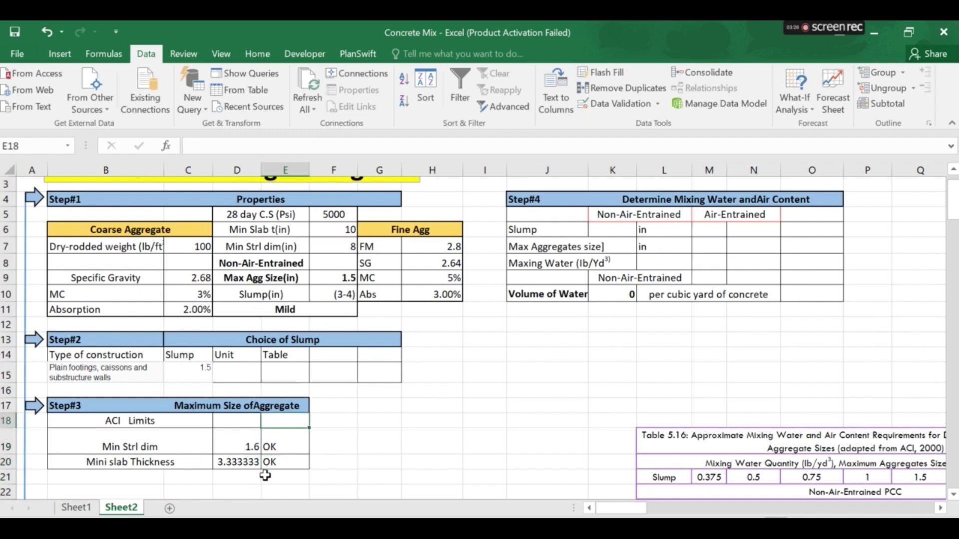
pyautogui.press('Up')
pyautogui.press('Up')
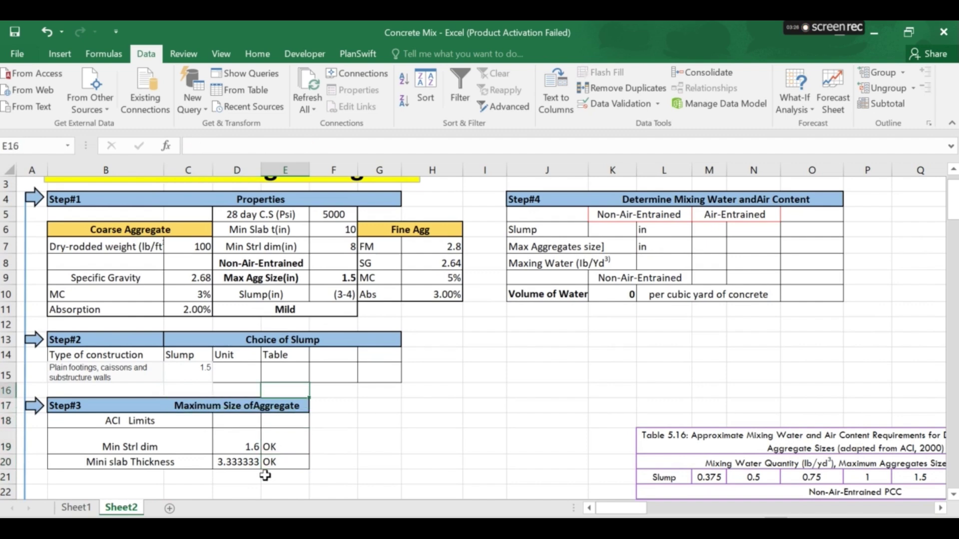
pyautogui.press('Up')
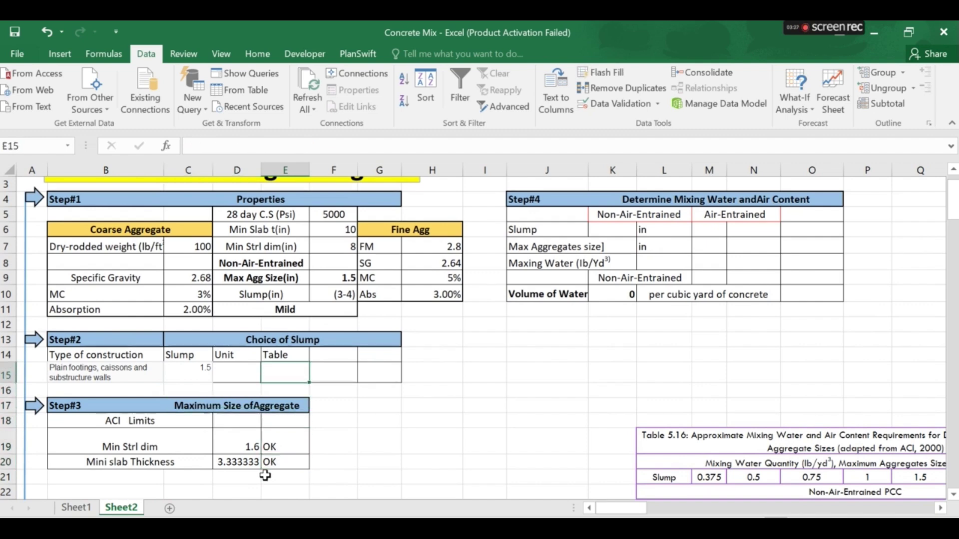
pyautogui.press('Right')
pyautogui.press('Right')
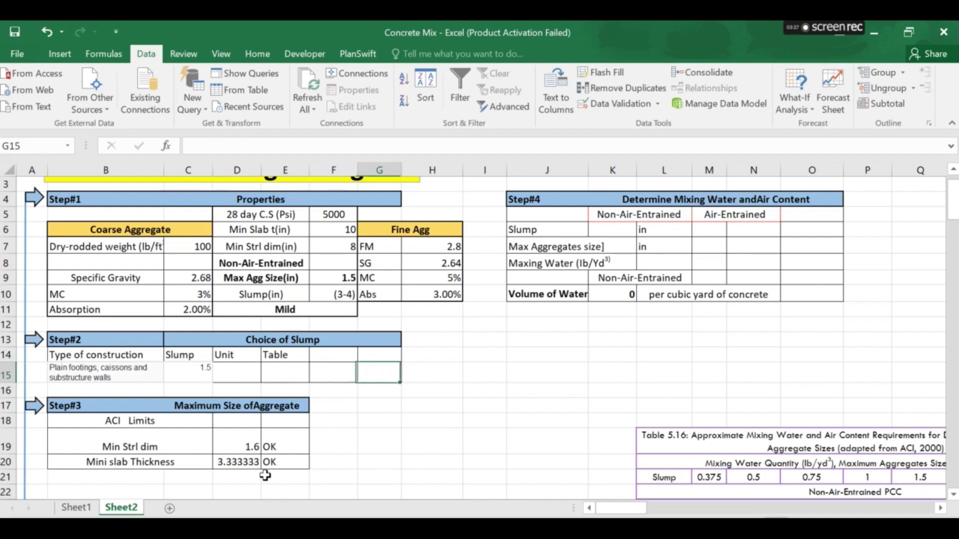